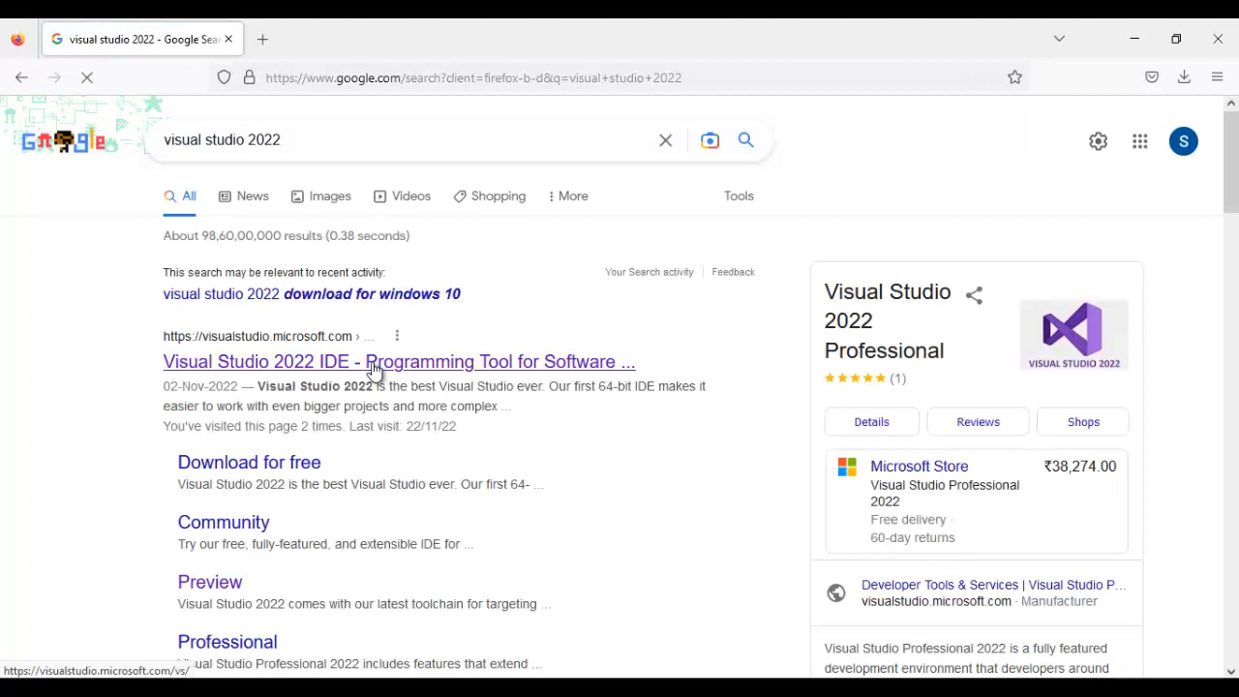
- Download the Visual Studio Community 2022 setup from Microsoft's site and start the installer, agreeing to the license terms
click(277, 463)
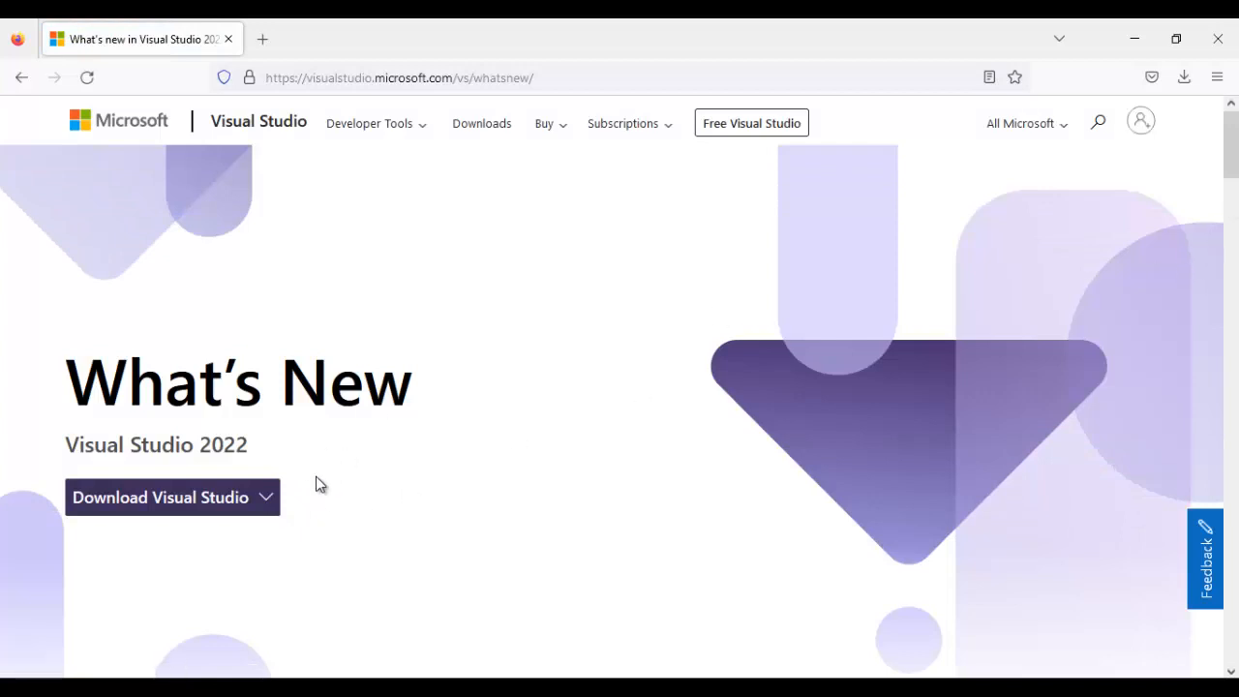
click(275, 500)
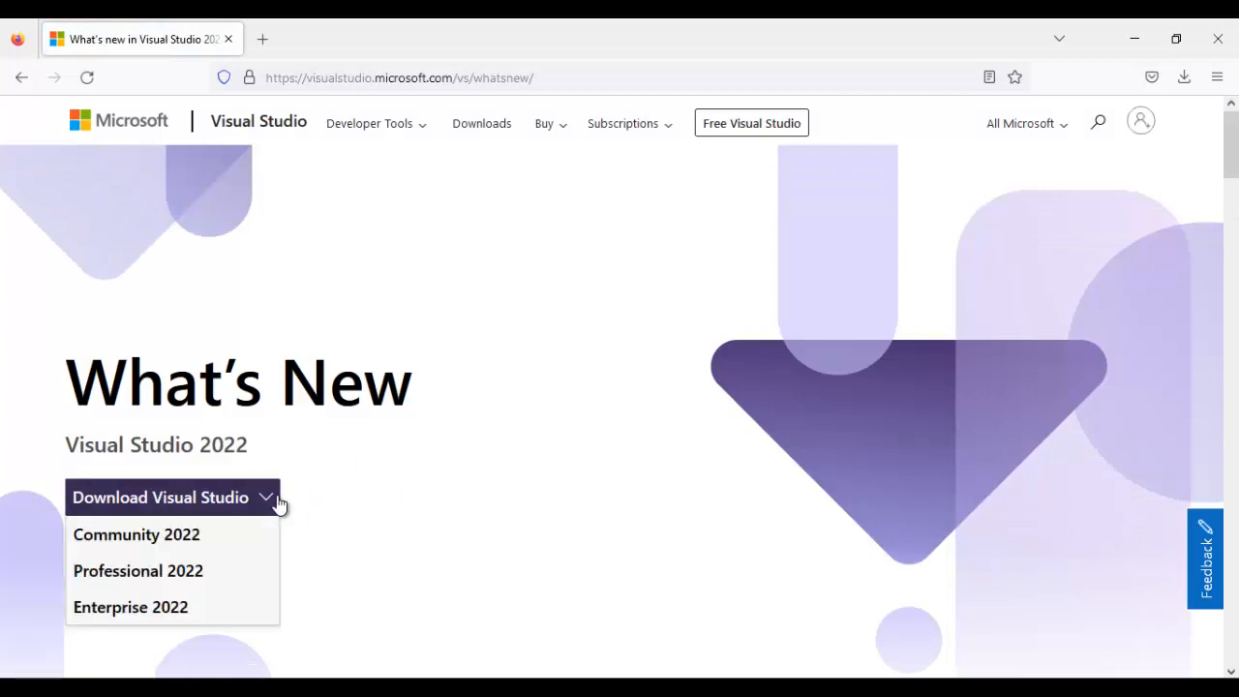
click(179, 543)
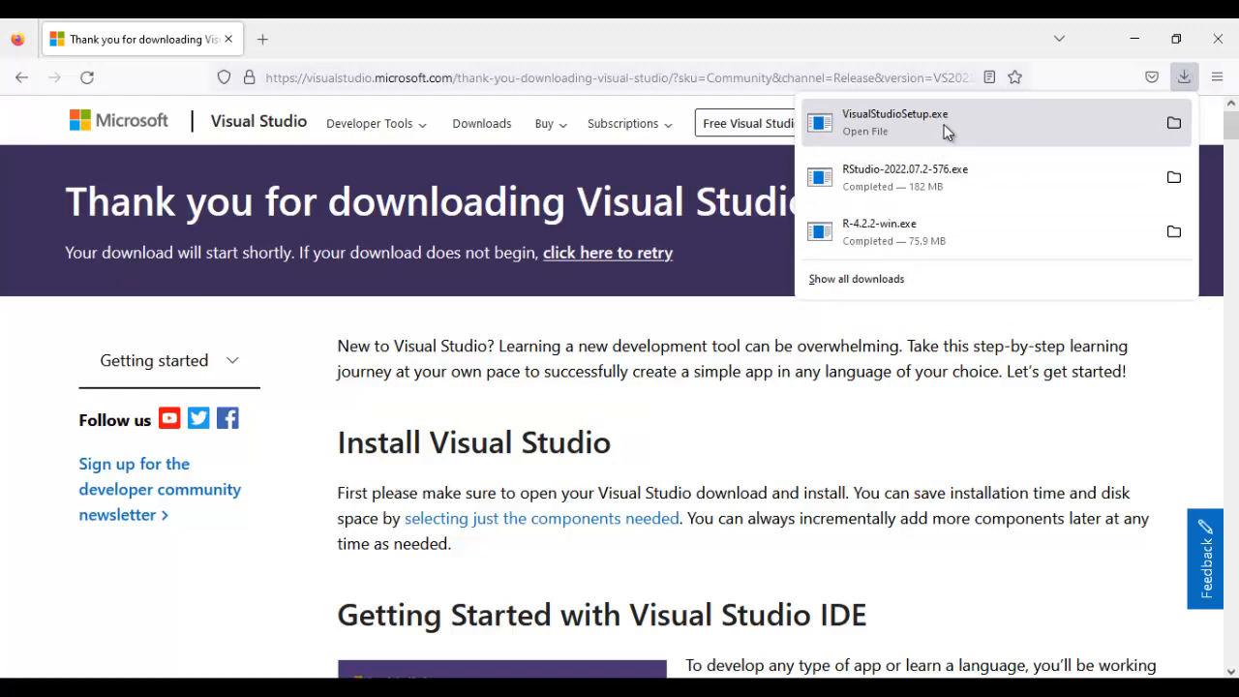
click(944, 124)
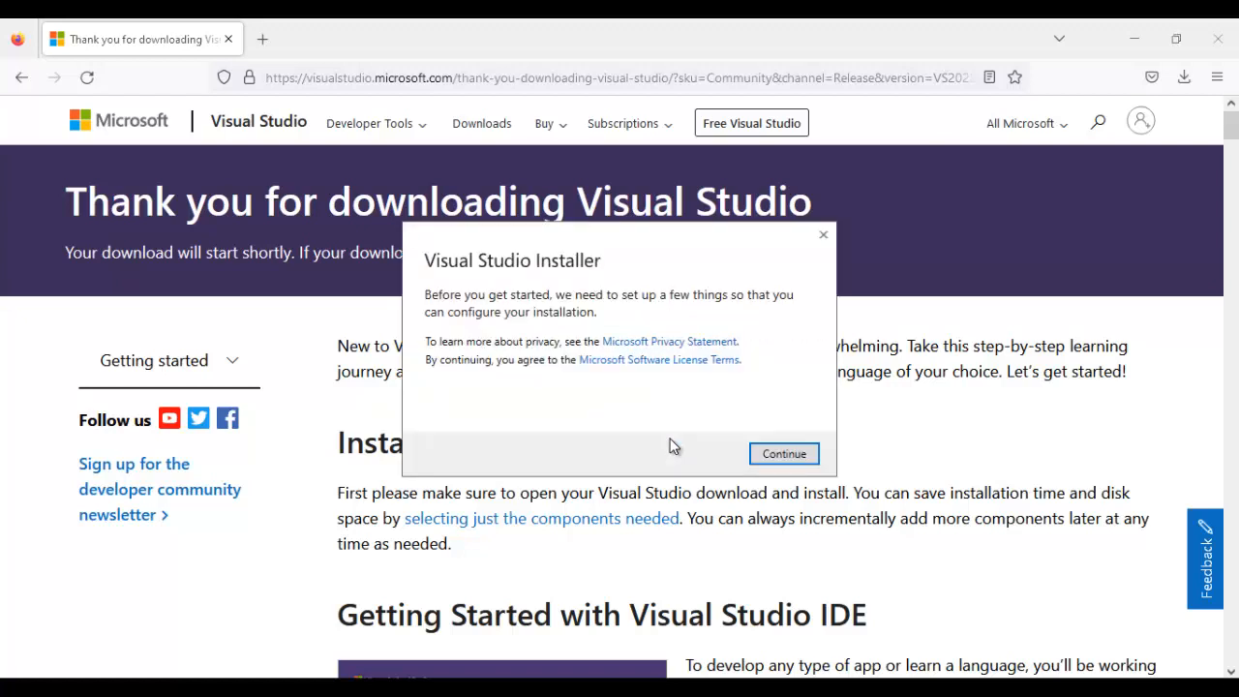
key(Return)
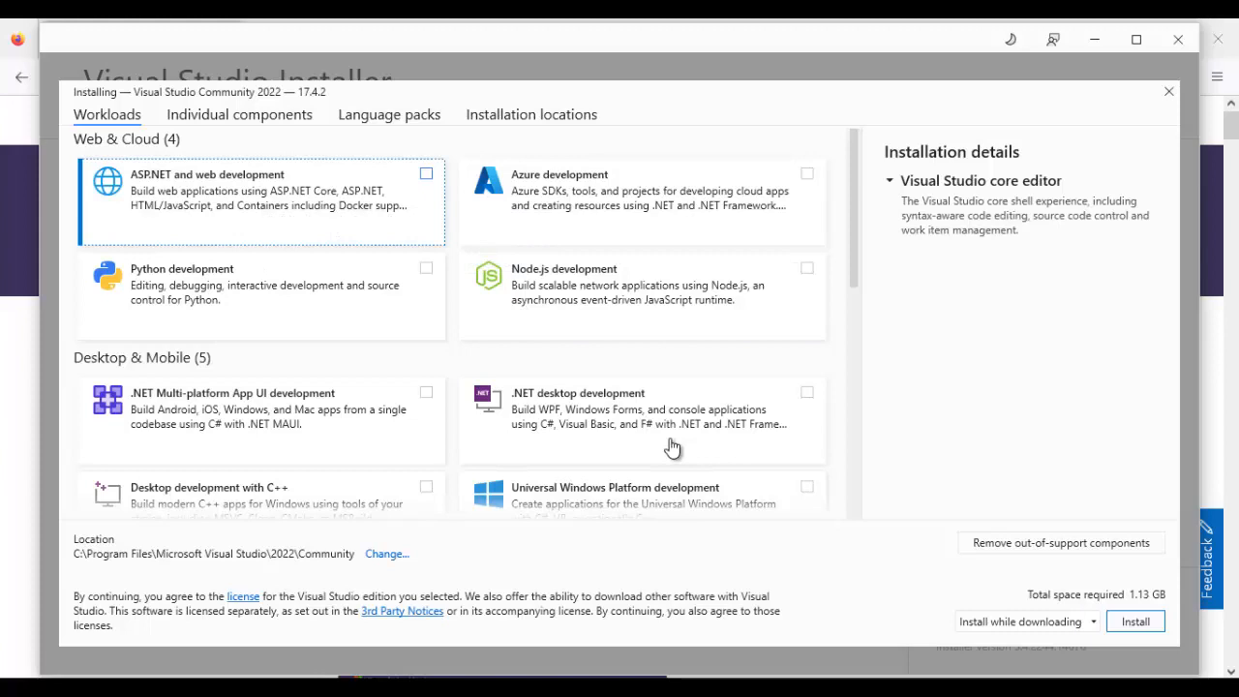
- Select the ASP.NET and web development and .NET desktop development workloads for installation
key(space)
key(Down)
key(Down)
key(Right)
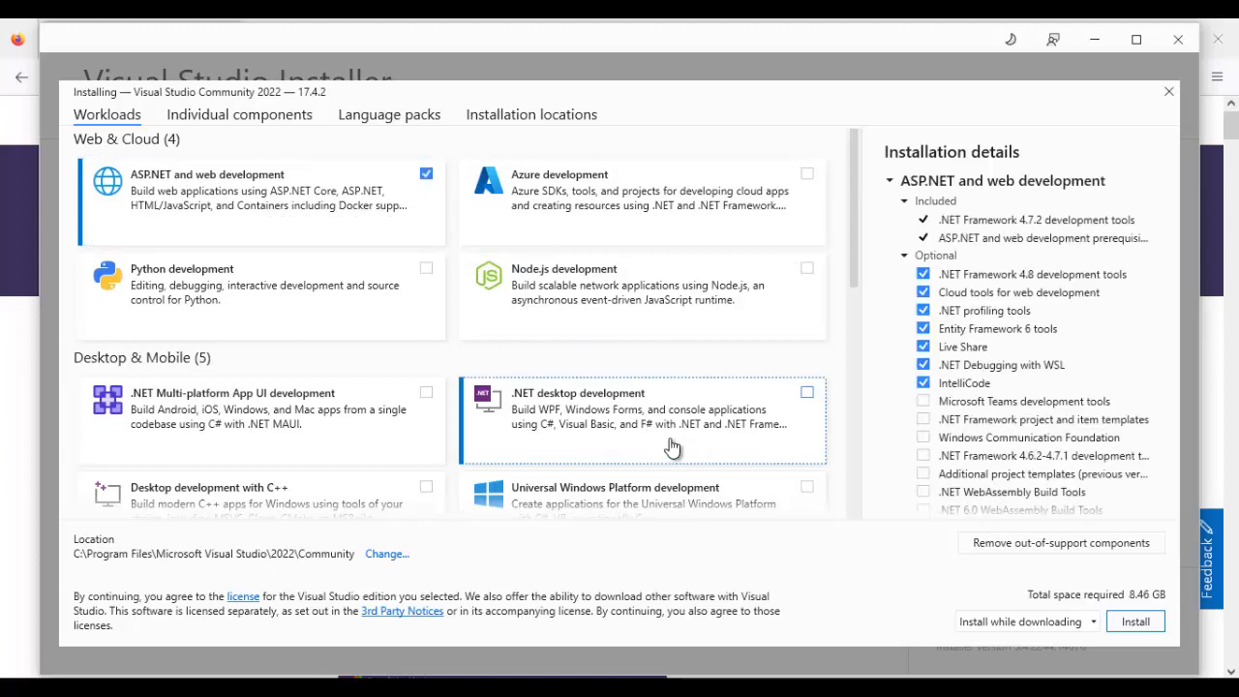
key(space)
- Review the Desktop & Mobile workloads, including .NET Multi-platform App UI, C++ desktop and mobile, and Universal Windows Platform development
key(Left)
key(Up)
key(Up)
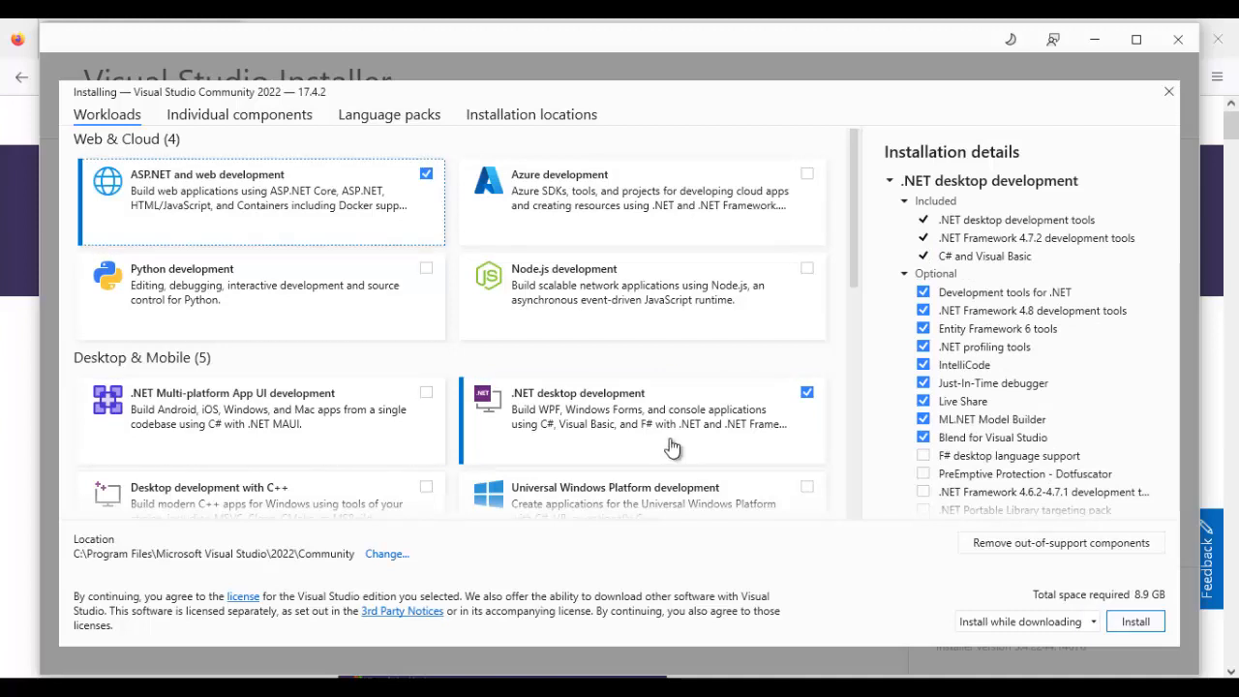
key(Down)
key(Down)
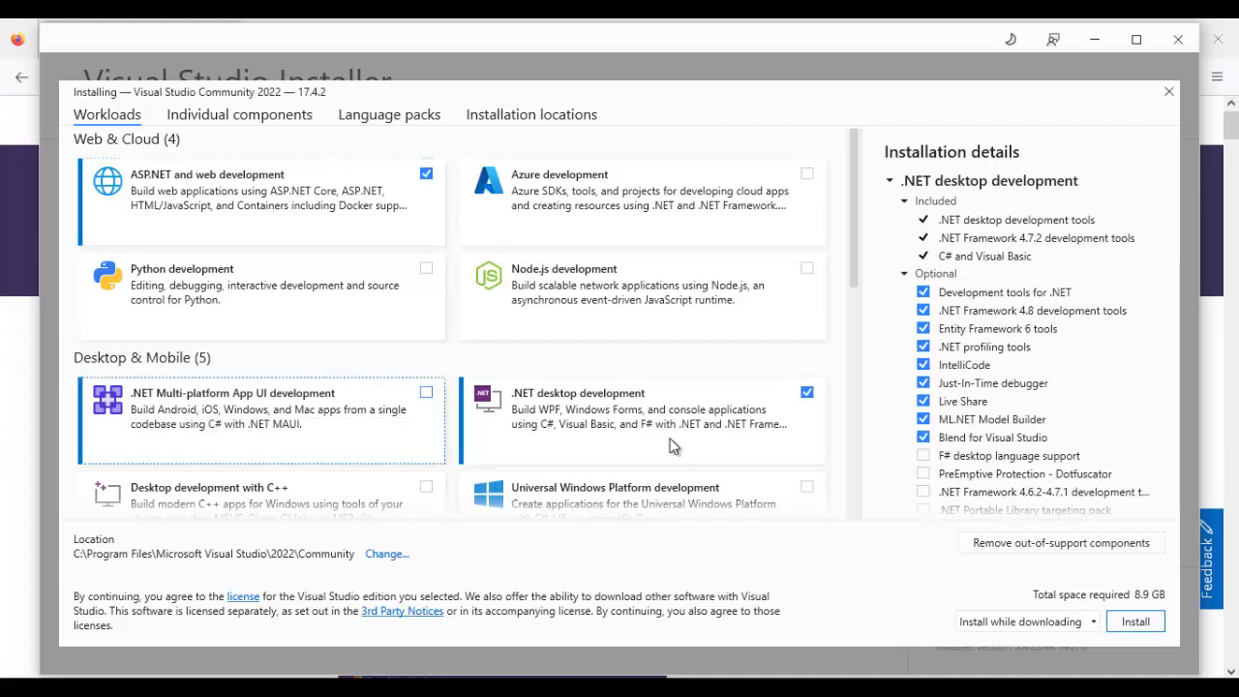
scroll(674, 445, down, 3)
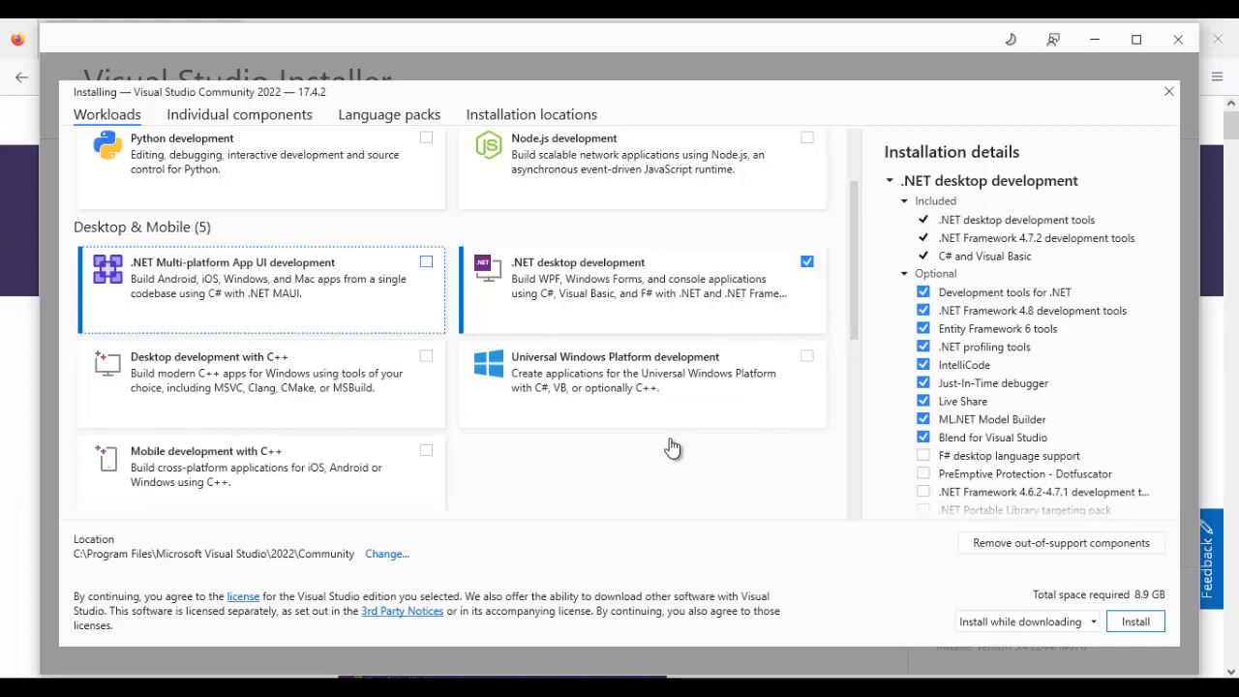
key(Right)
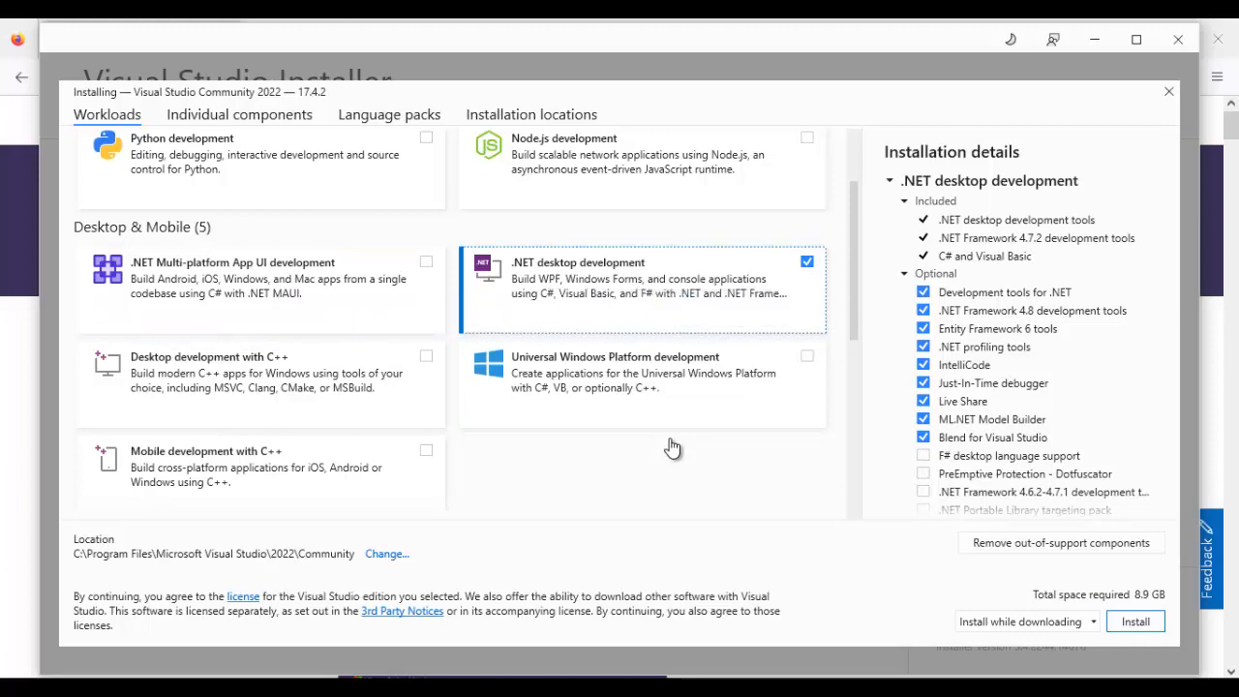
key(Tab)
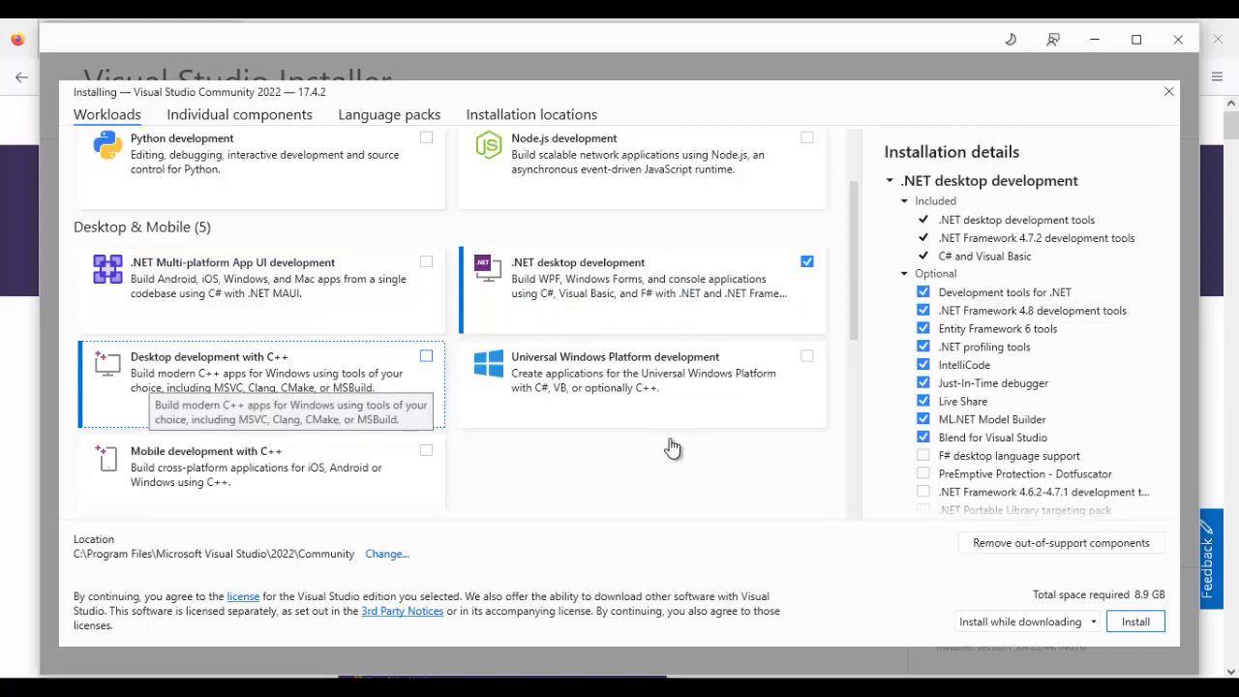
key(Tab)
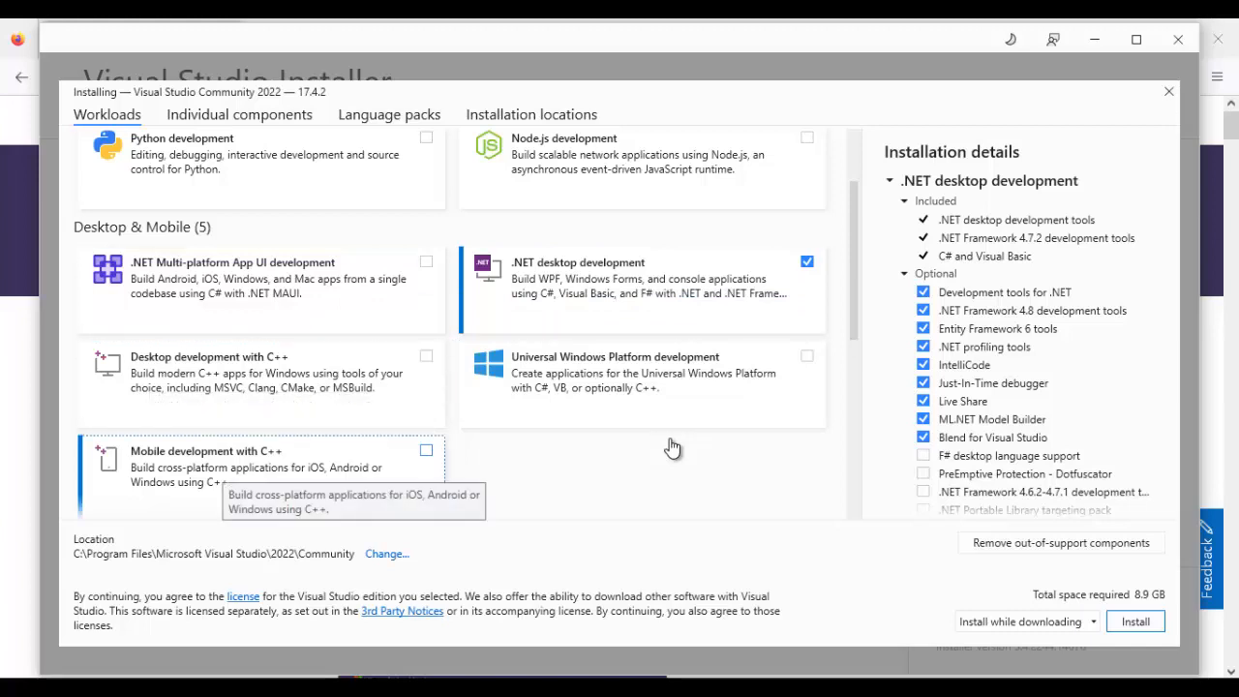
key(Tab)
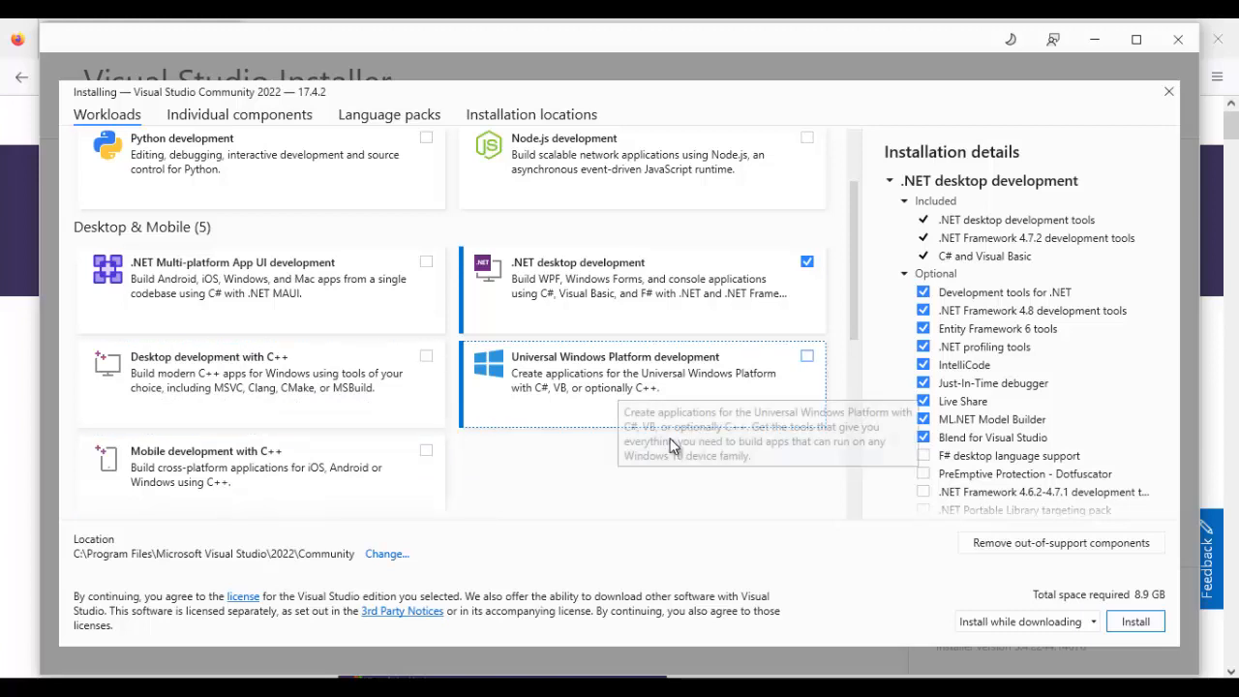
key(Tab)
- Examine the Gaming and Other Toolsets workloads, from Unity game development to Linux and embedded development with C++
scroll(673, 445, down, 5)
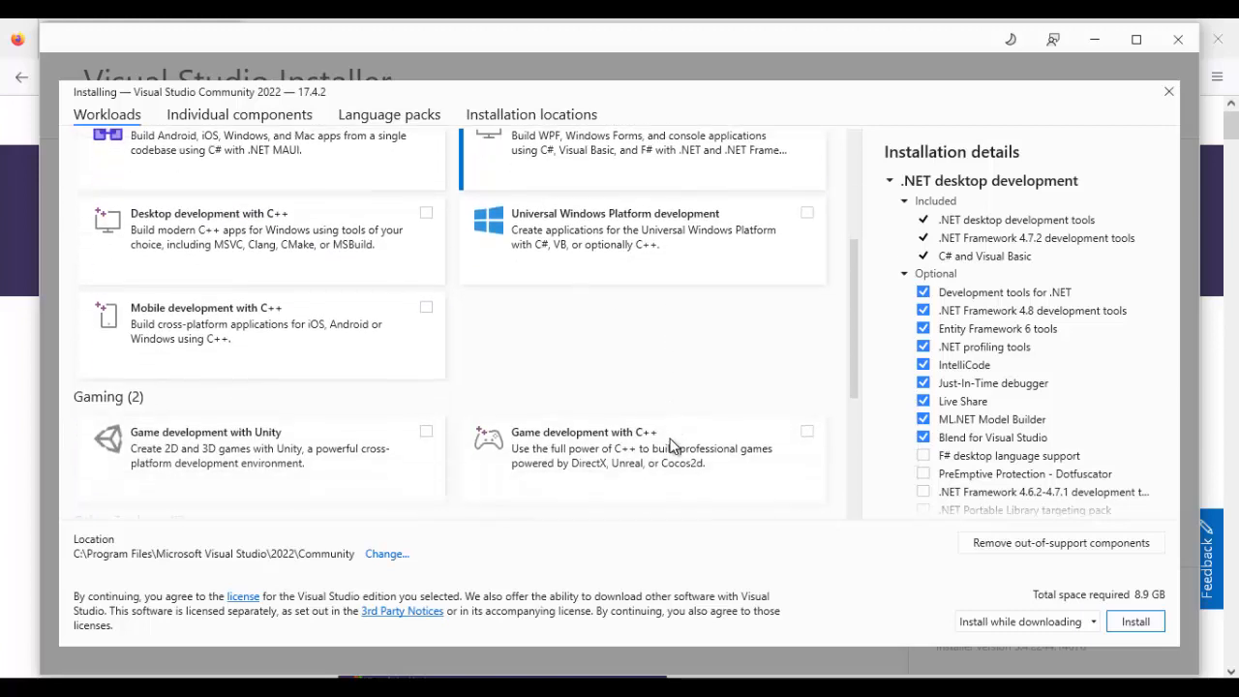
key(Tab)
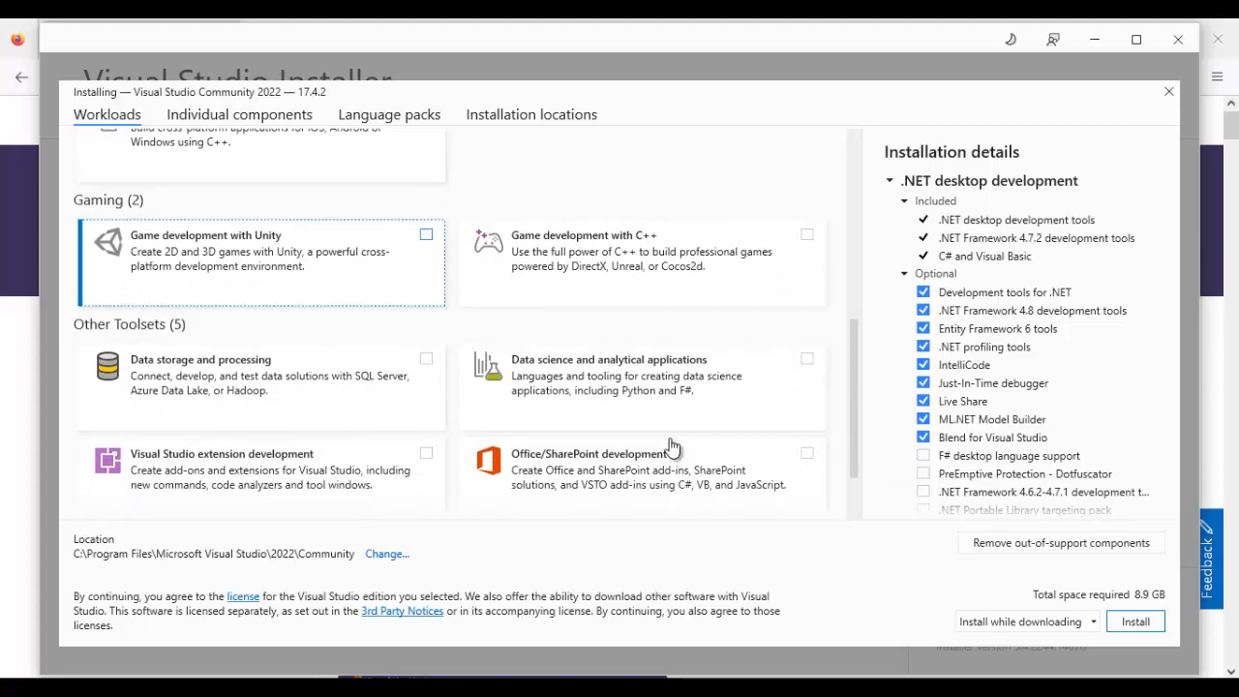
key(Tab)
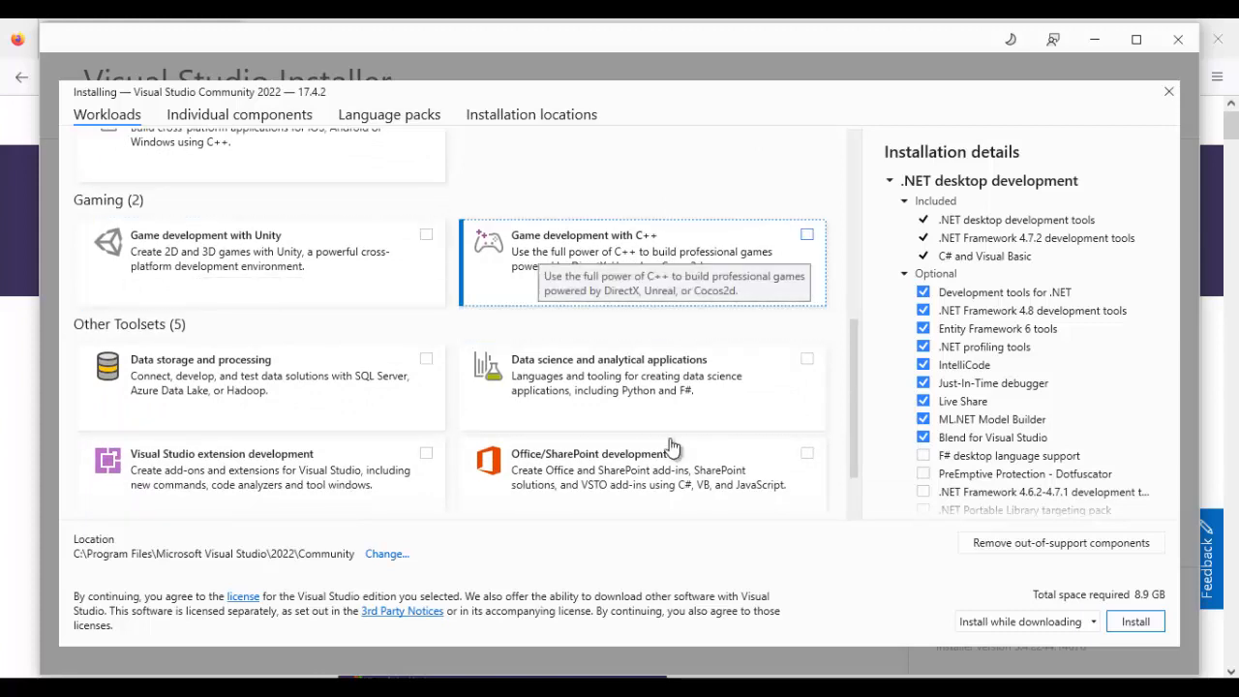
key(Tab)
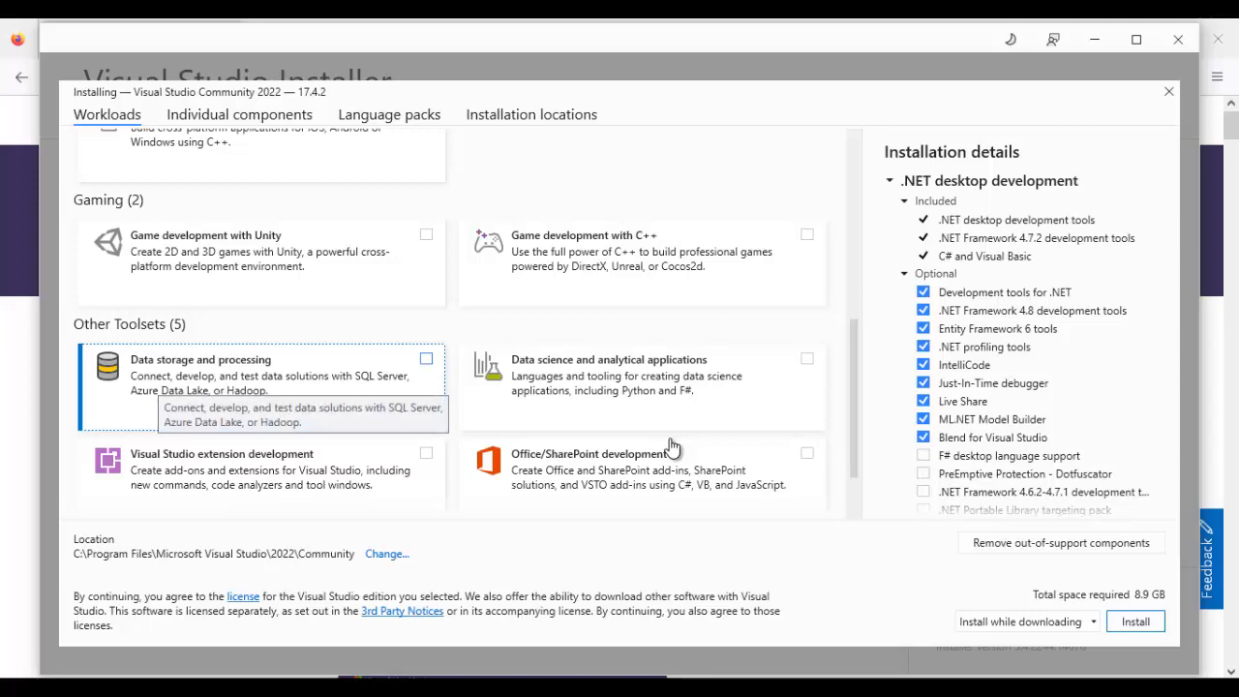
key(Tab)
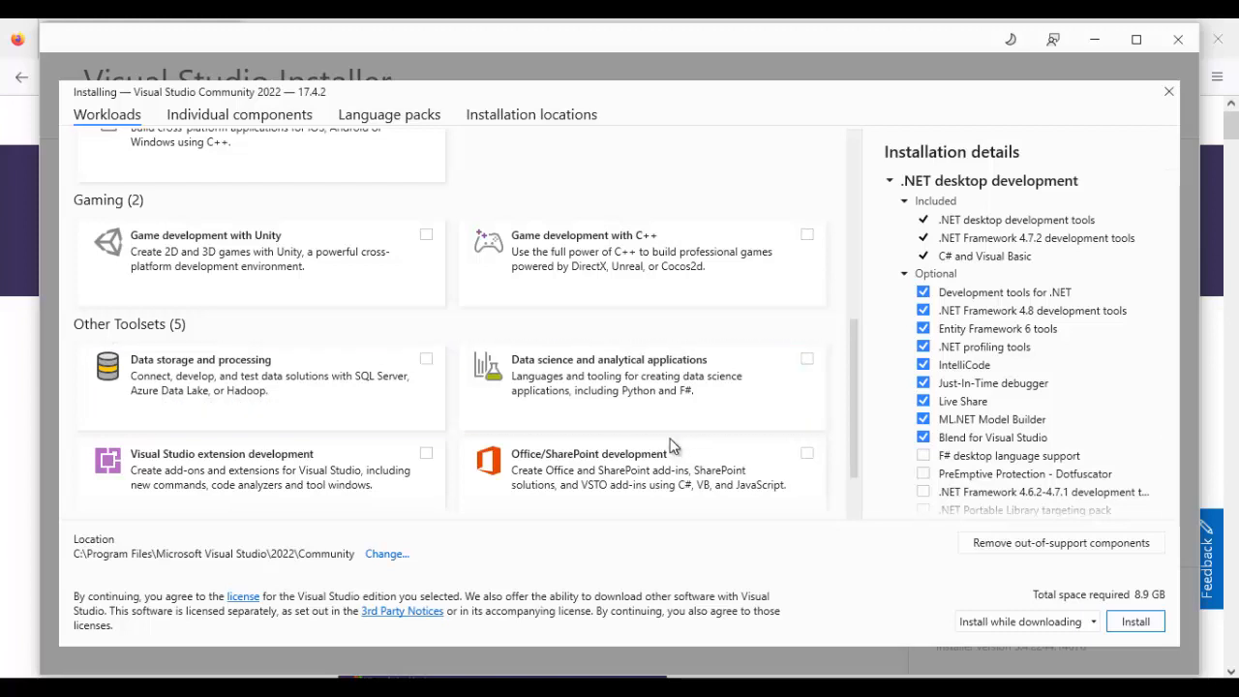
scroll(673, 445, down, 2)
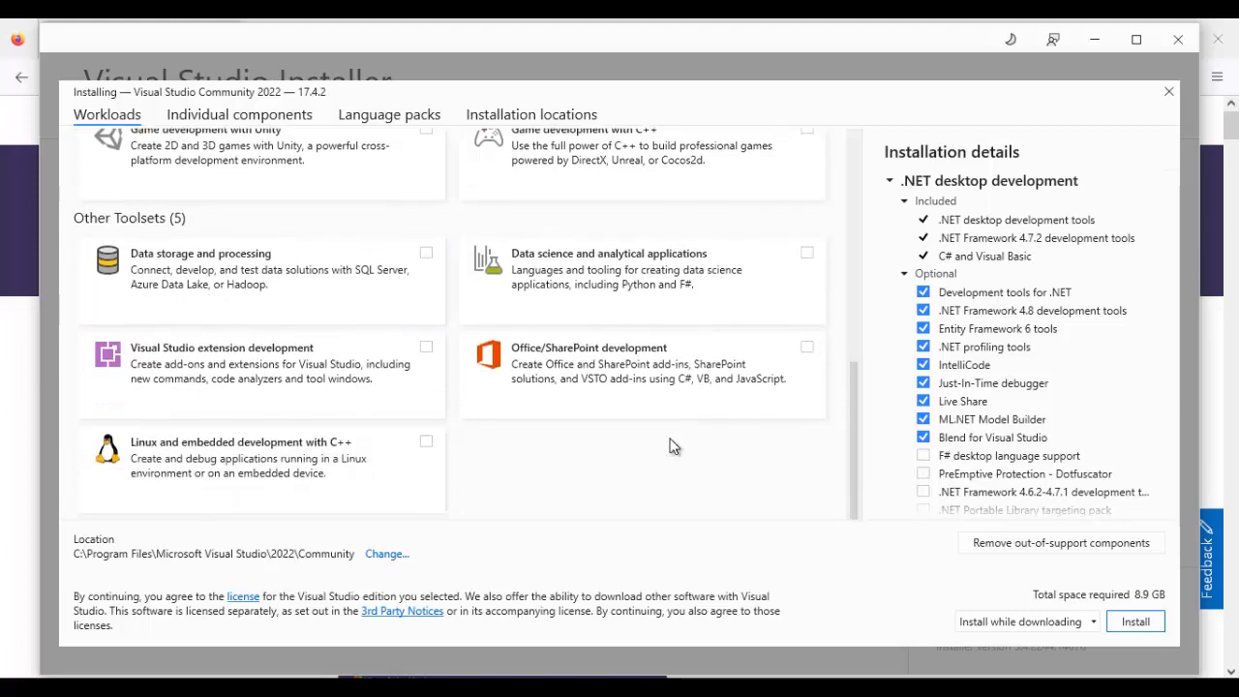
scroll(673, 445, up, 4)
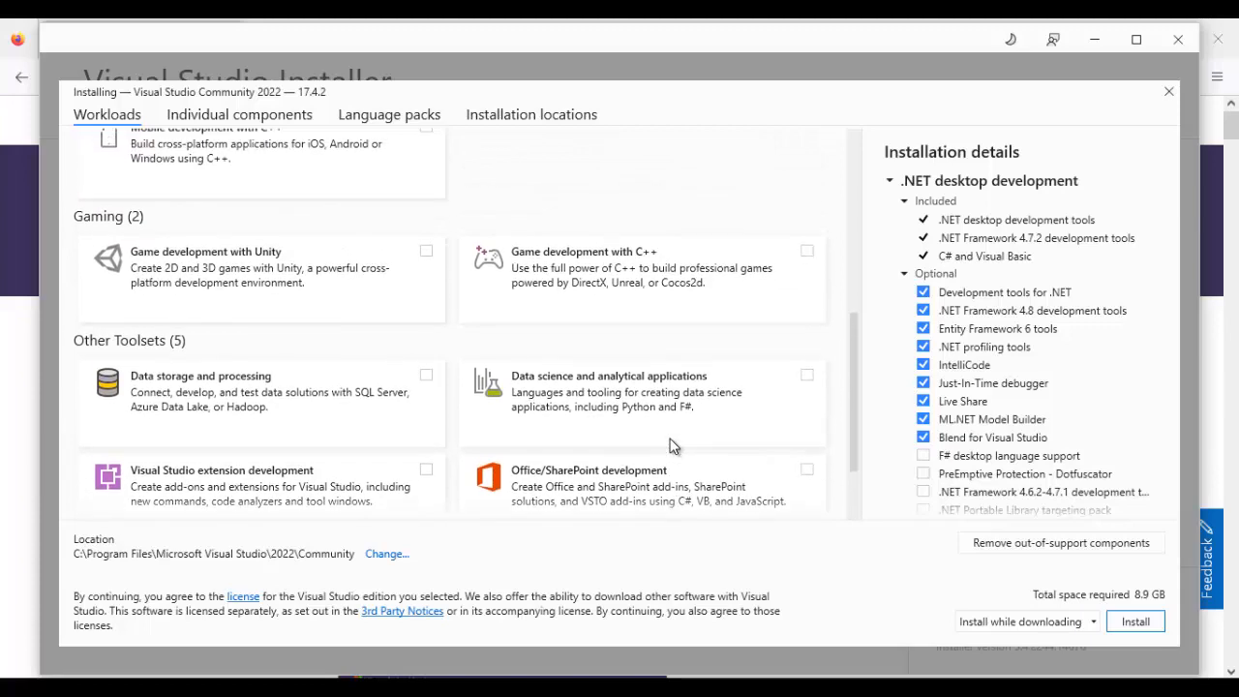
scroll(674, 445, up, 8)
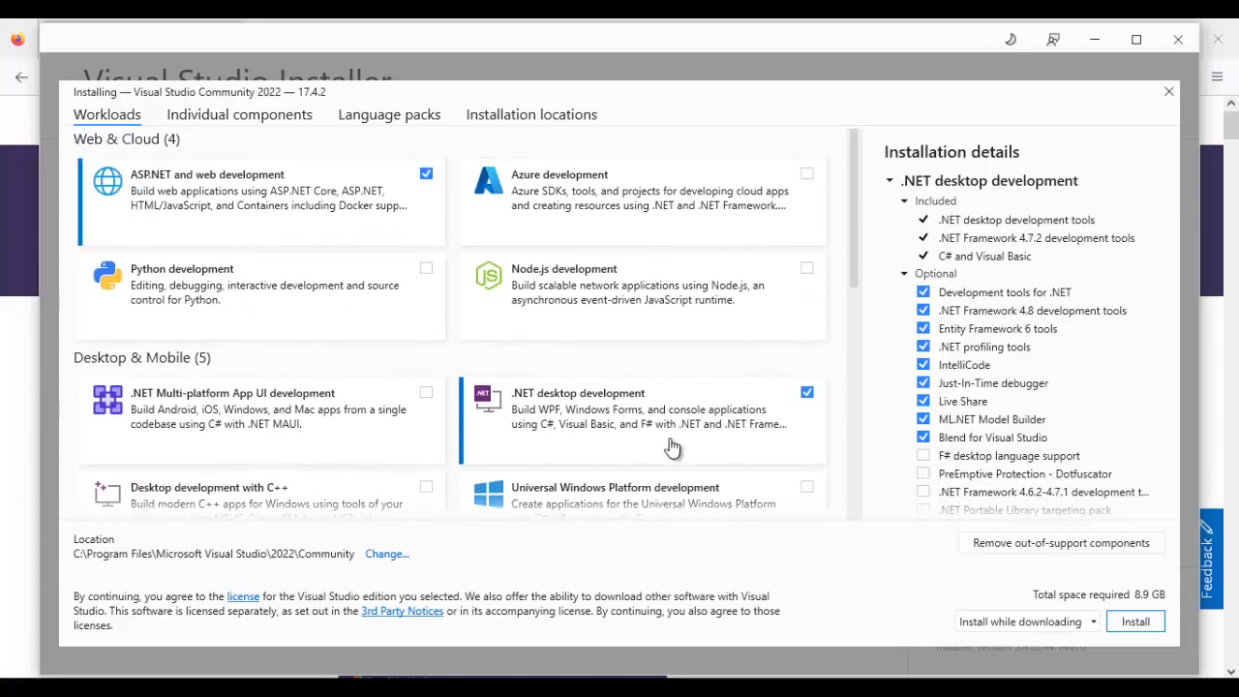
- Look over the Web & Cloud workloads and recheck the ASP.NET and .NET desktop development selections
key(Down)
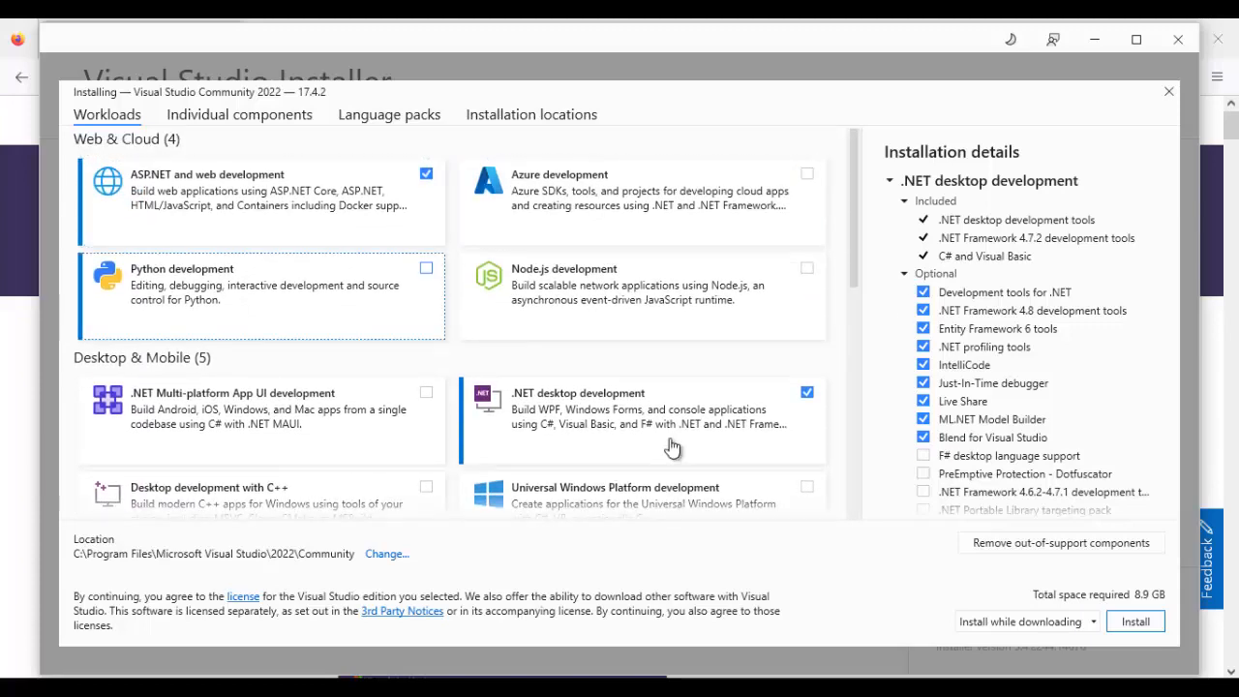
key(Right)
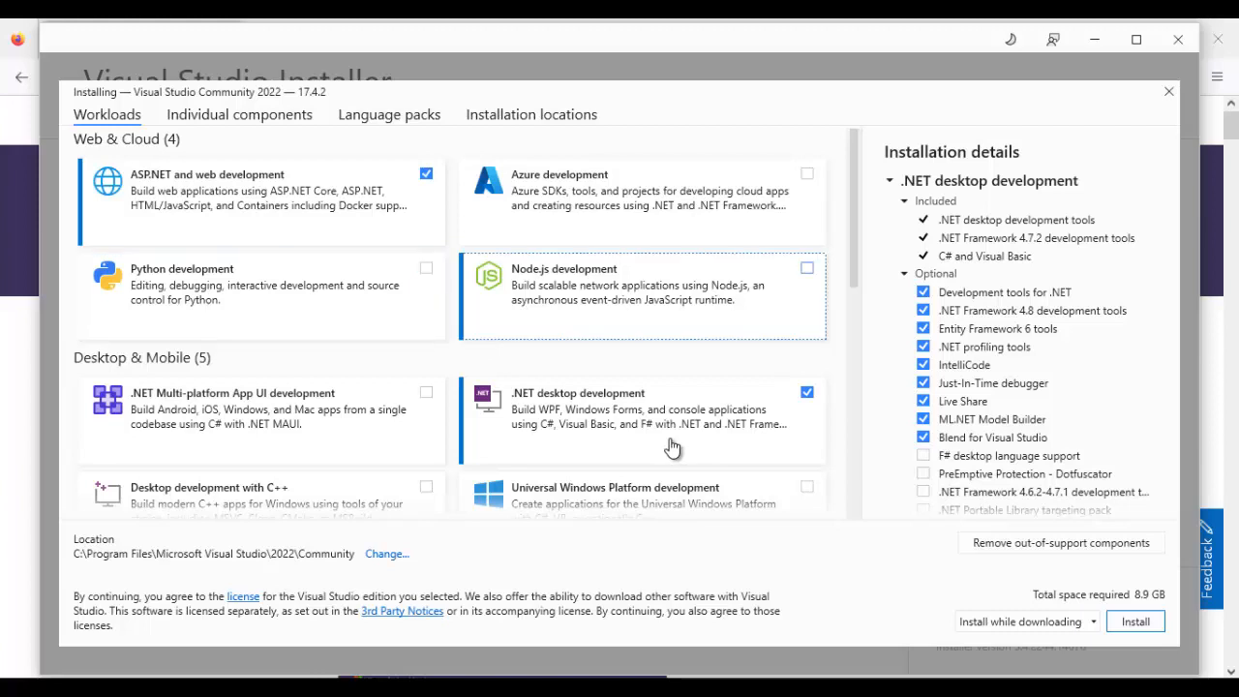
key(Up)
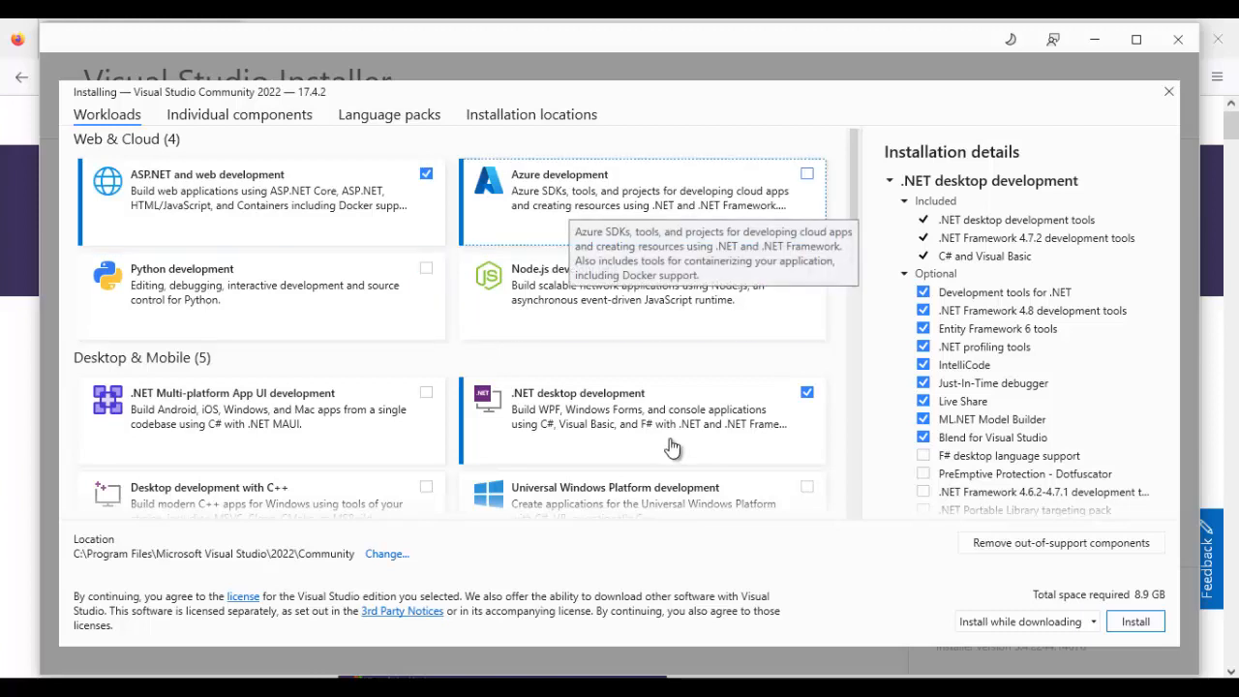
key(Left)
key(Down)
key(Up)
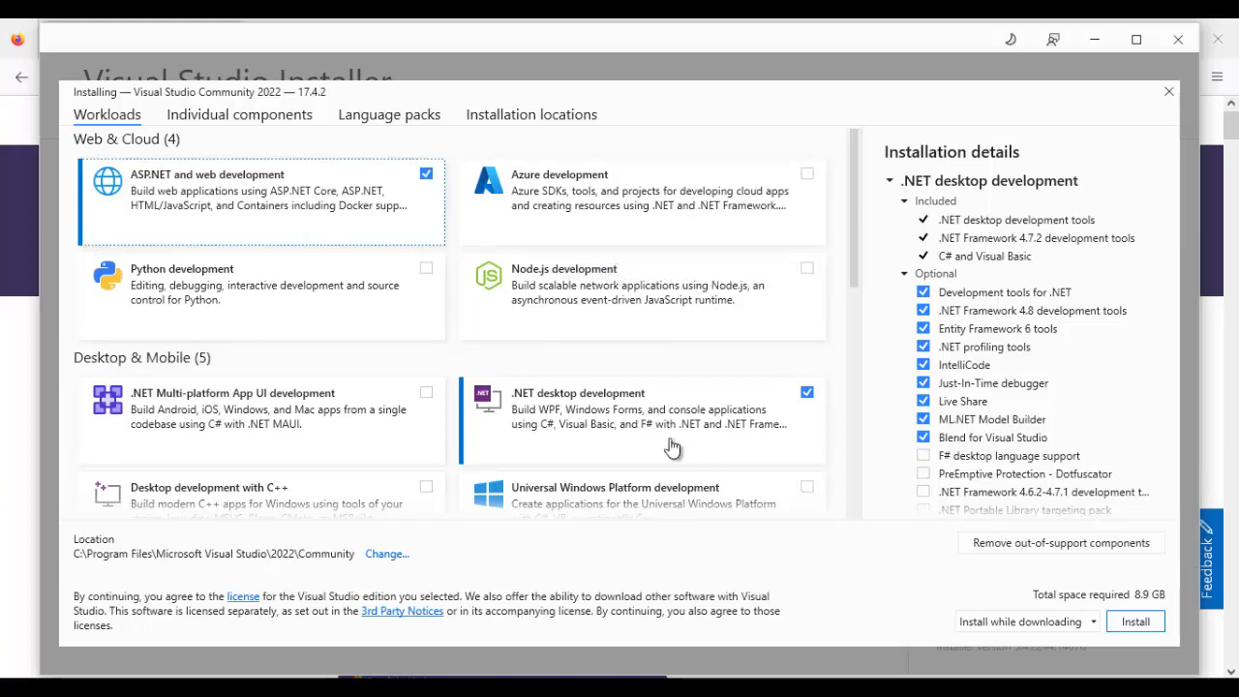
key(Down)
key(Right)
key(Down)
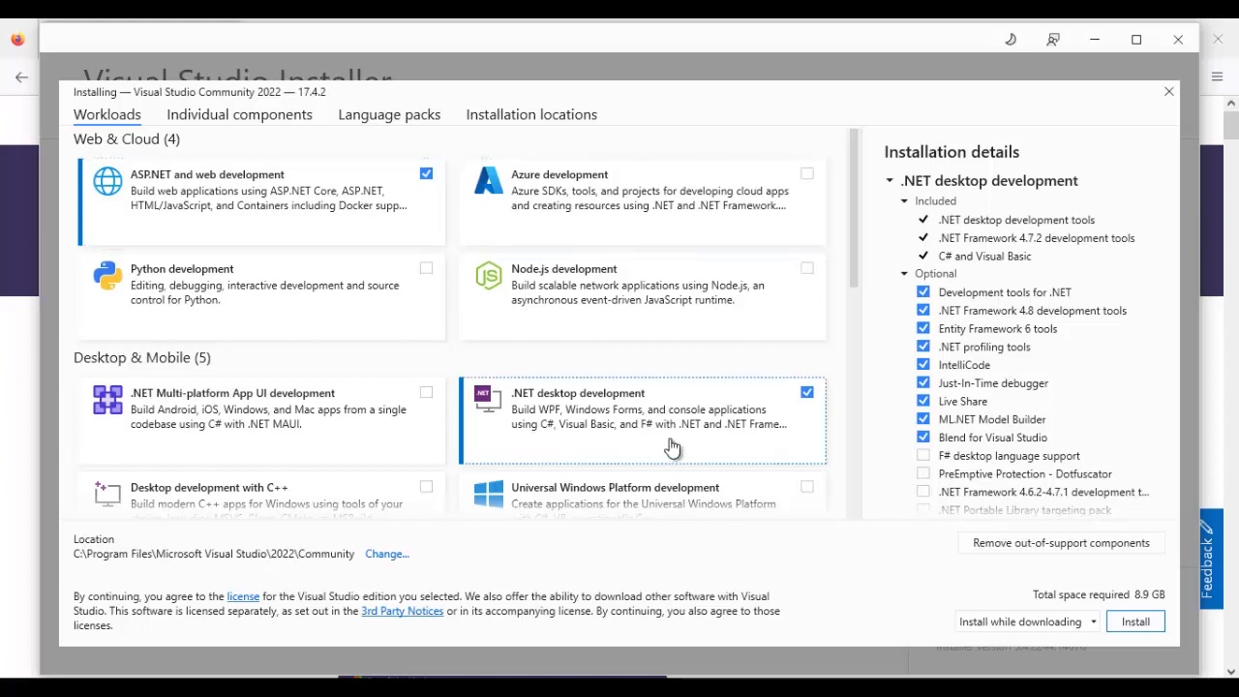
- Examine the individual components included in the installation, from .NET through cloud and database, code tools, and compilers
key(shift+Tab)
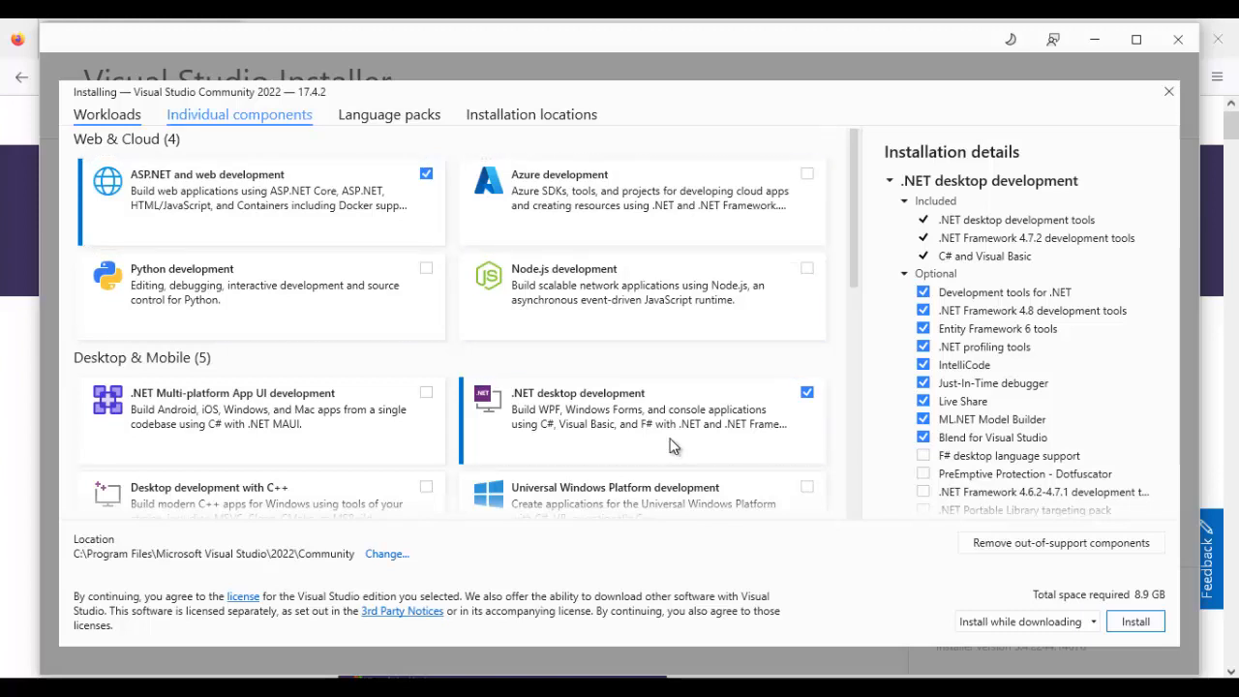
key(Left)
key(Right)
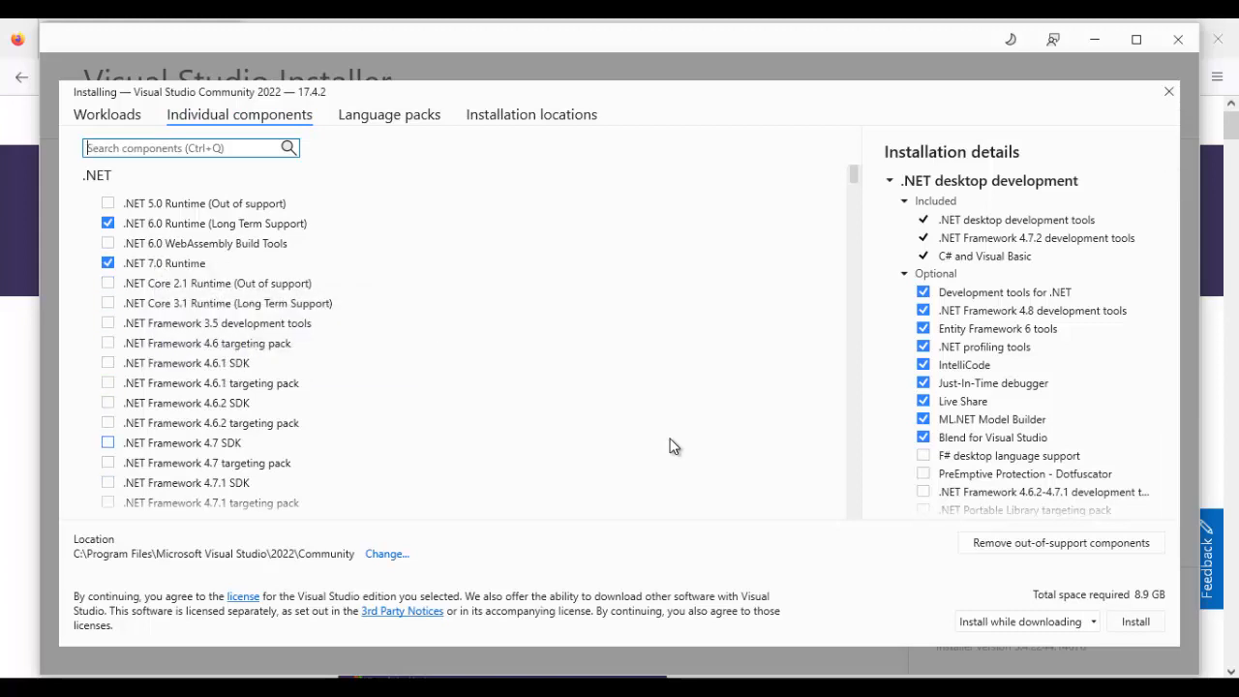
key(ctrl+q)
scroll(675, 446, down, 5)
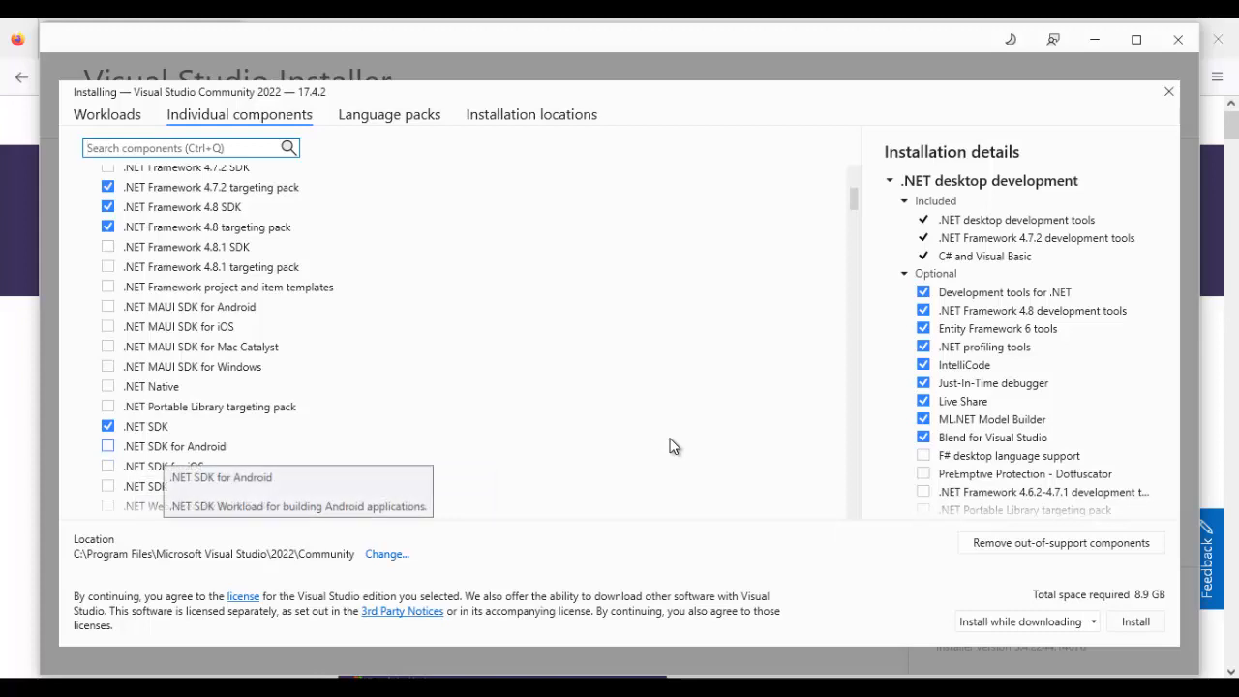
key(Down)
key(Up)
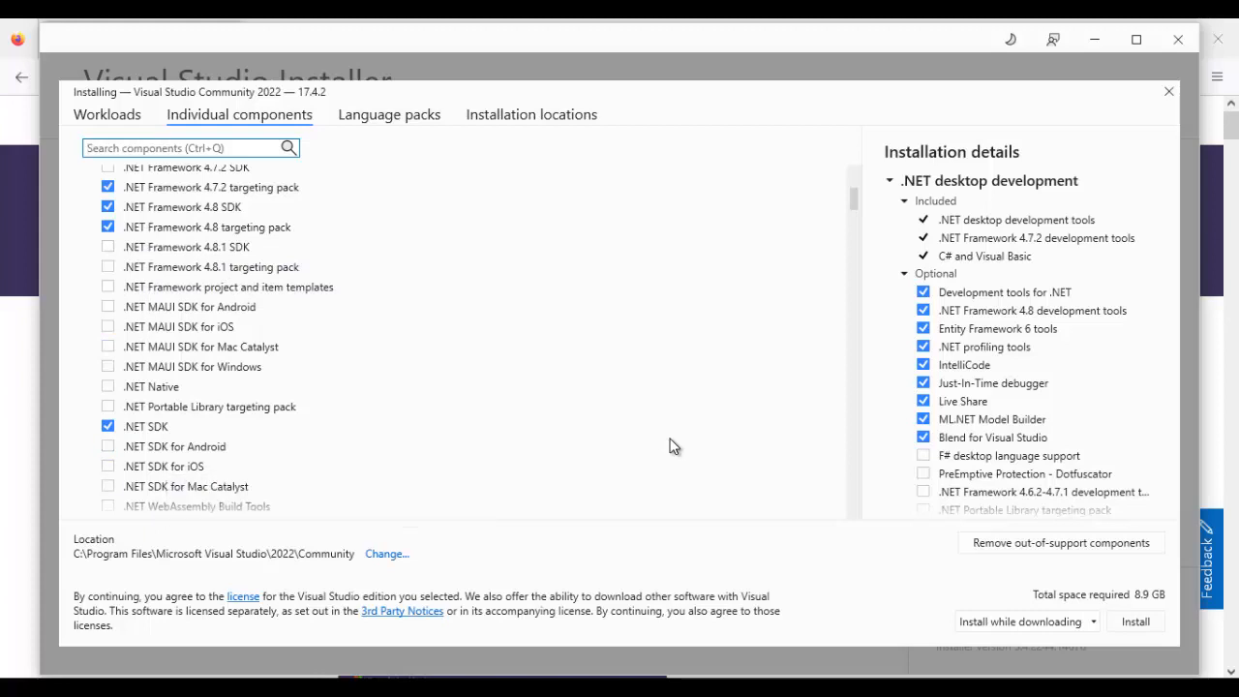
scroll(675, 446, down, 3)
key(ctrl+q)
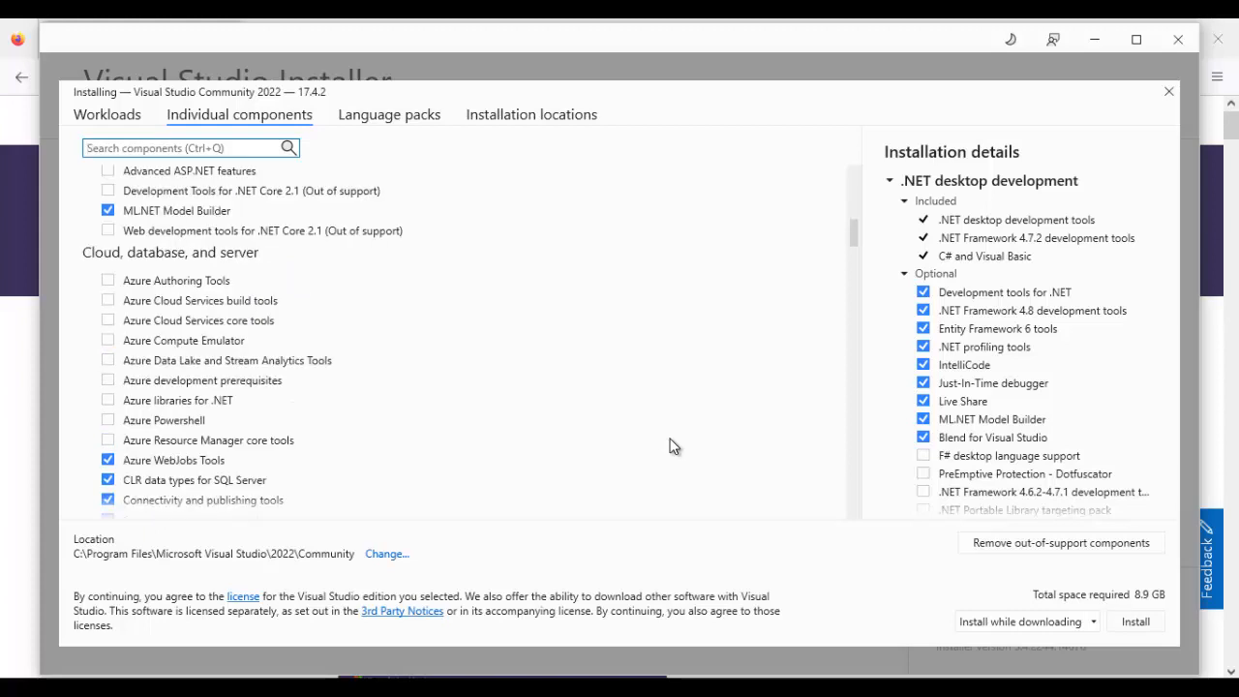
scroll(674, 446, down, 3)
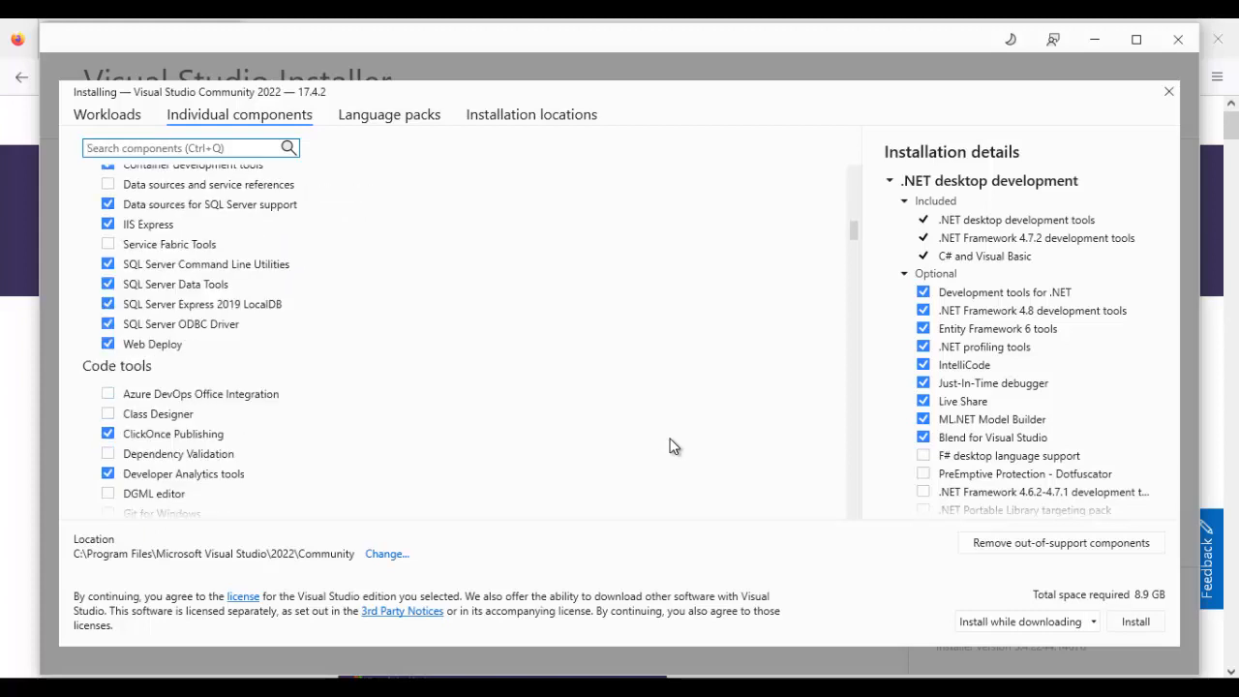
scroll(674, 447, down, 8)
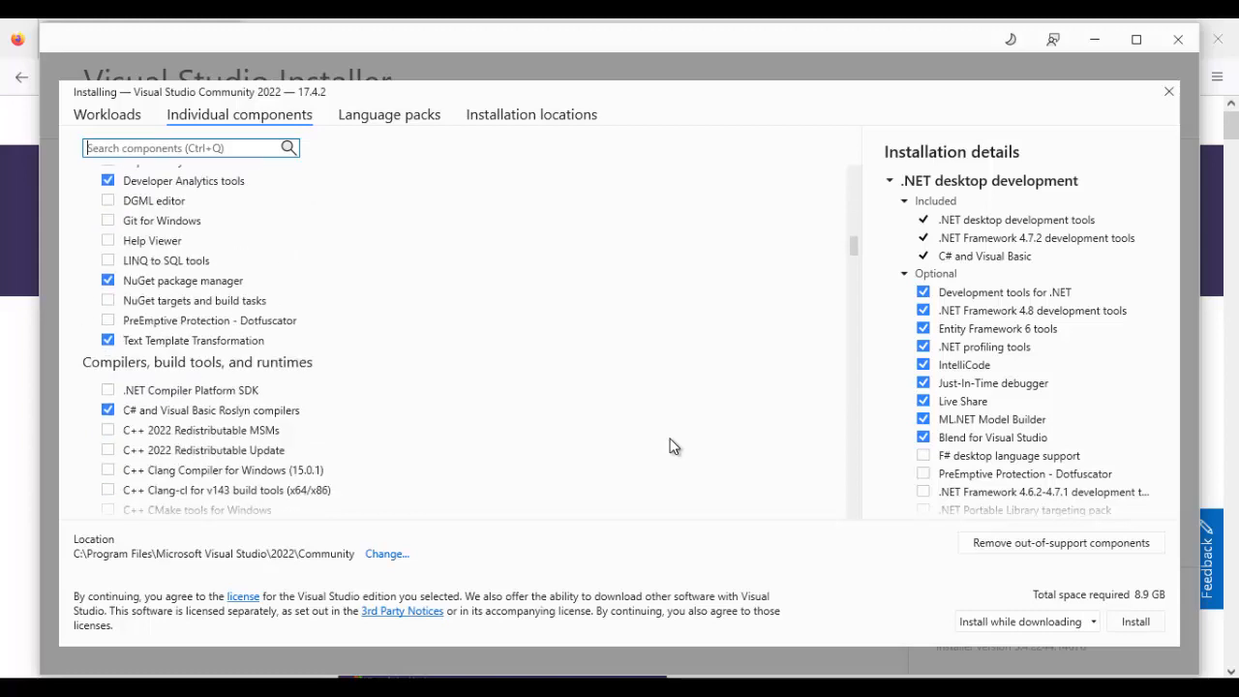
scroll(675, 447, up, 10)
scroll(675, 446, up, 5)
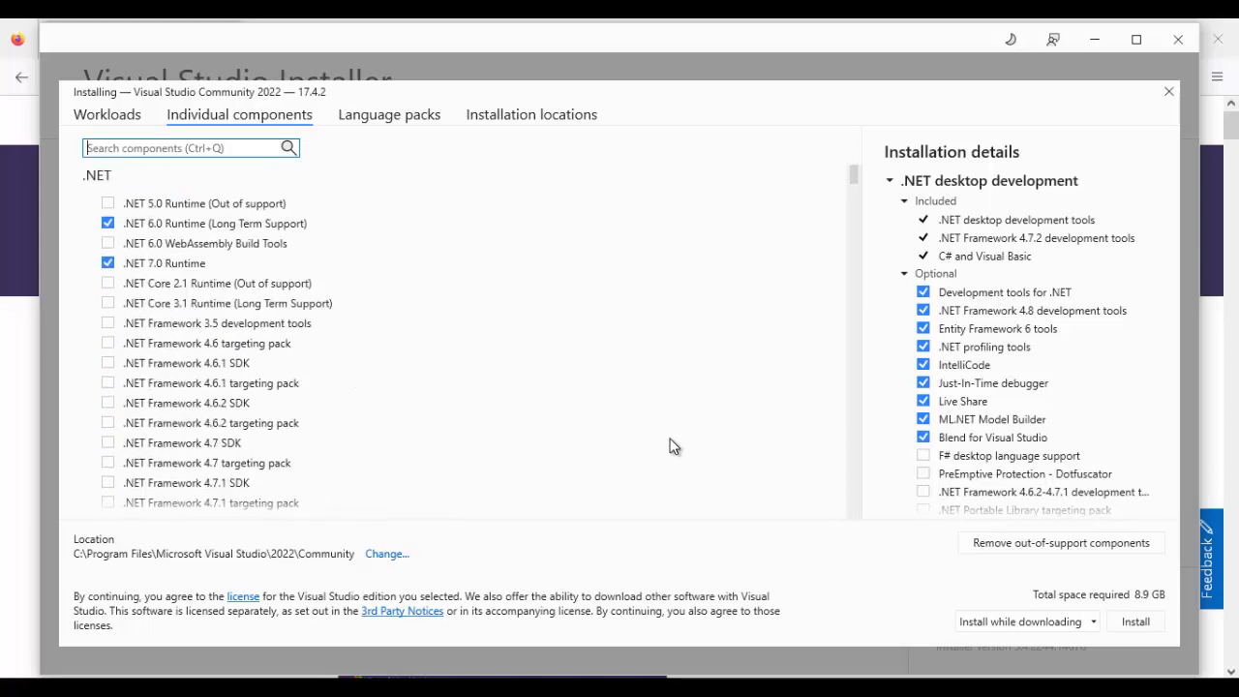
- Check the language packs and installation locations, and start installing Visual Studio Community 2022 with the selected workloads
key(ctrl+Tab)
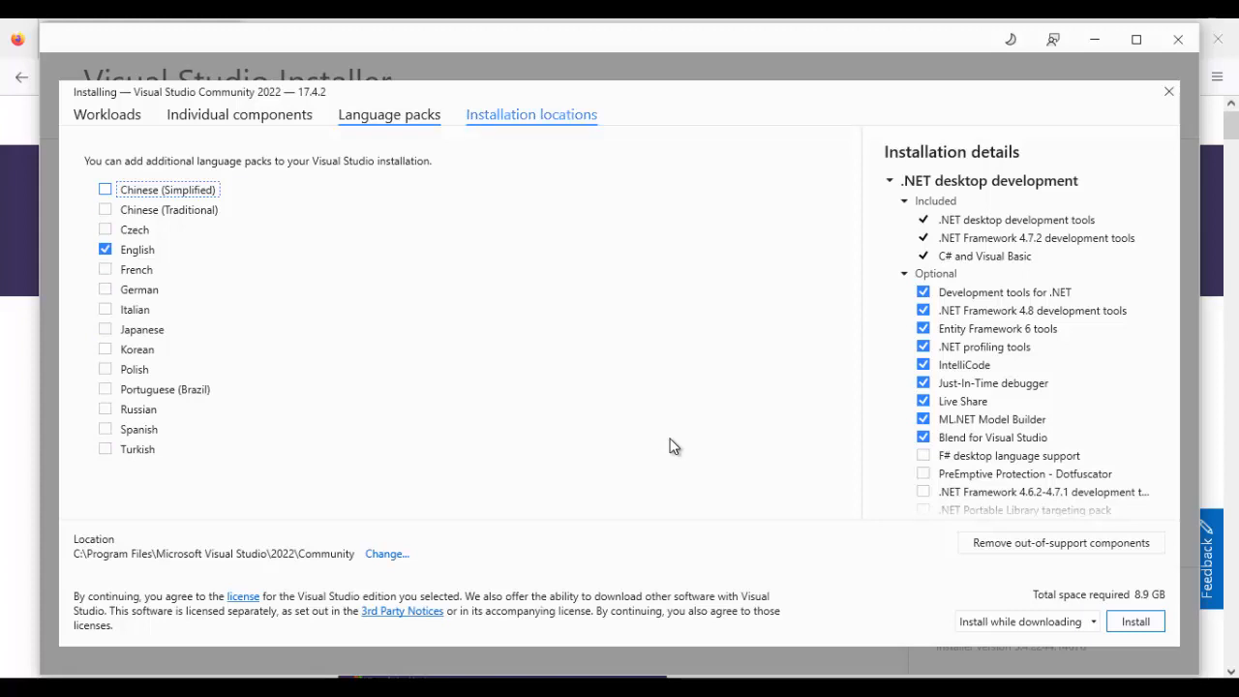
click(531, 114)
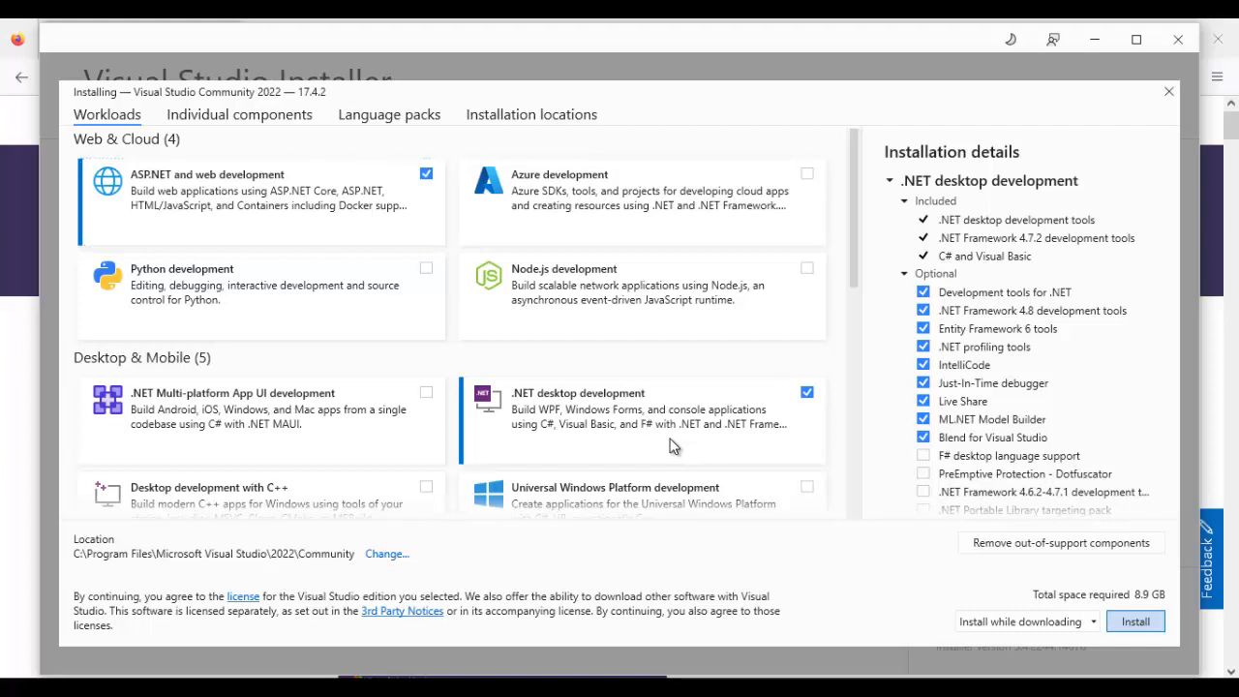
key(Return)
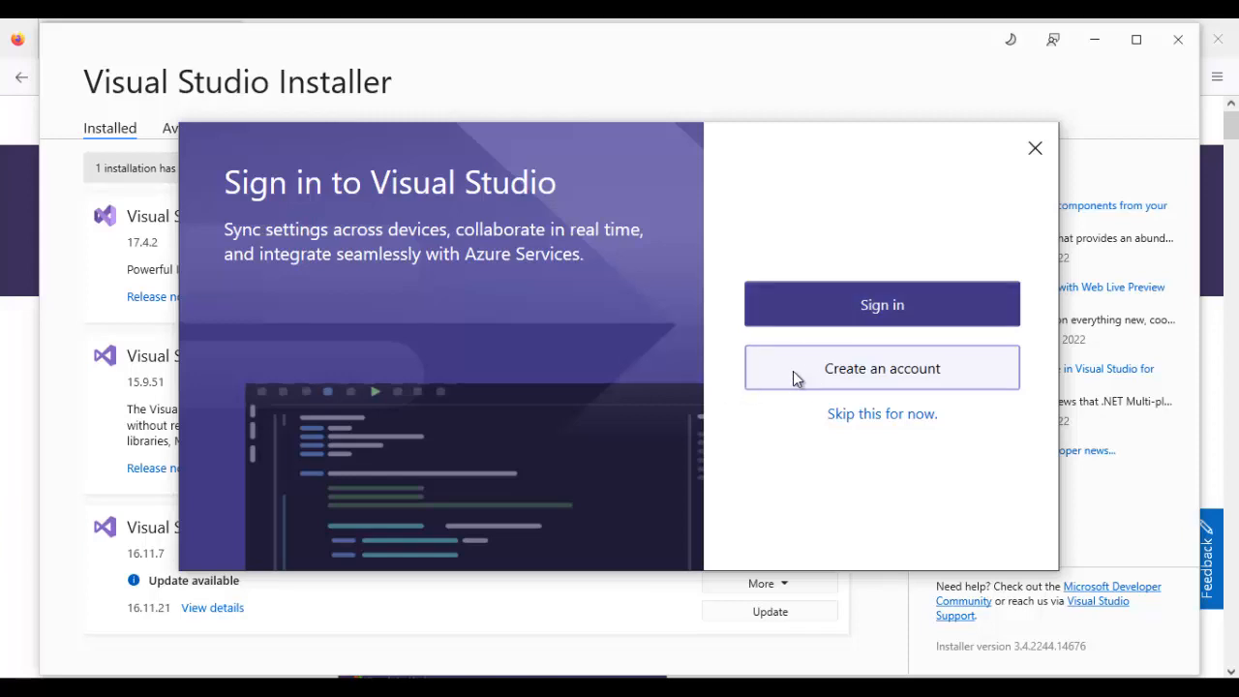
- Skip signing in and start Visual Studio with the General development settings and the Dark color theme
click(868, 416)
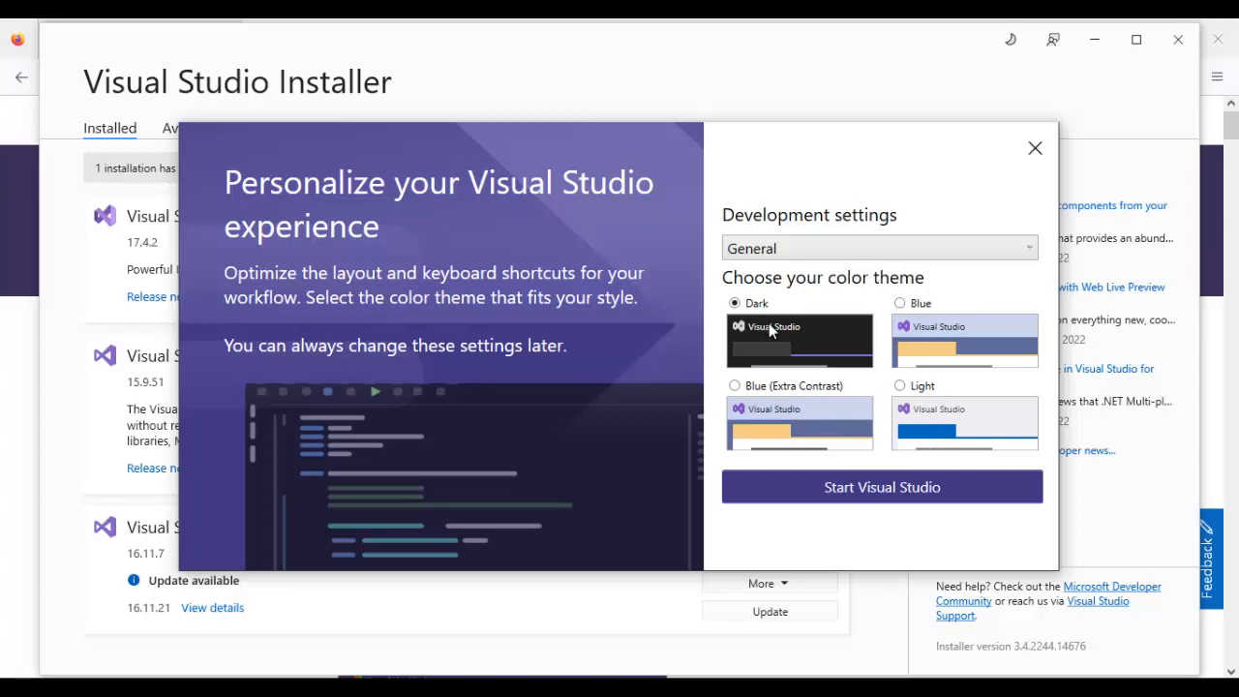
click(803, 493)
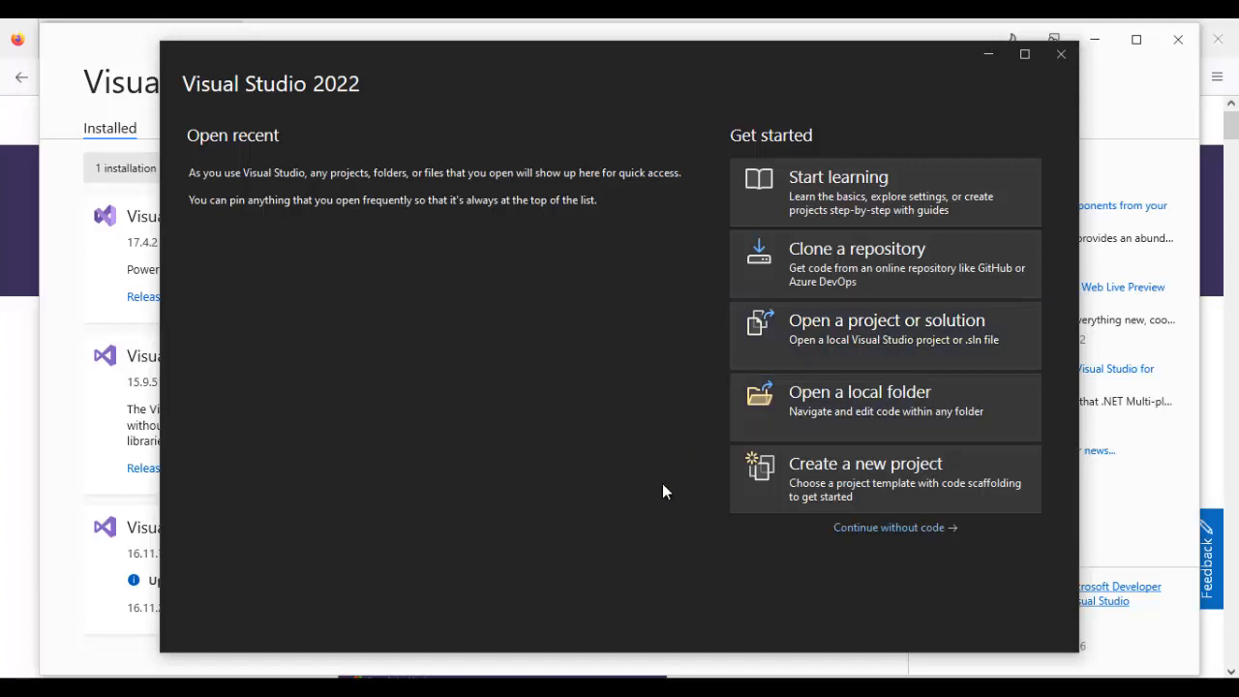
- Begin a new project from the C# Windows Forms App (.NET Framework) template
click(845, 472)
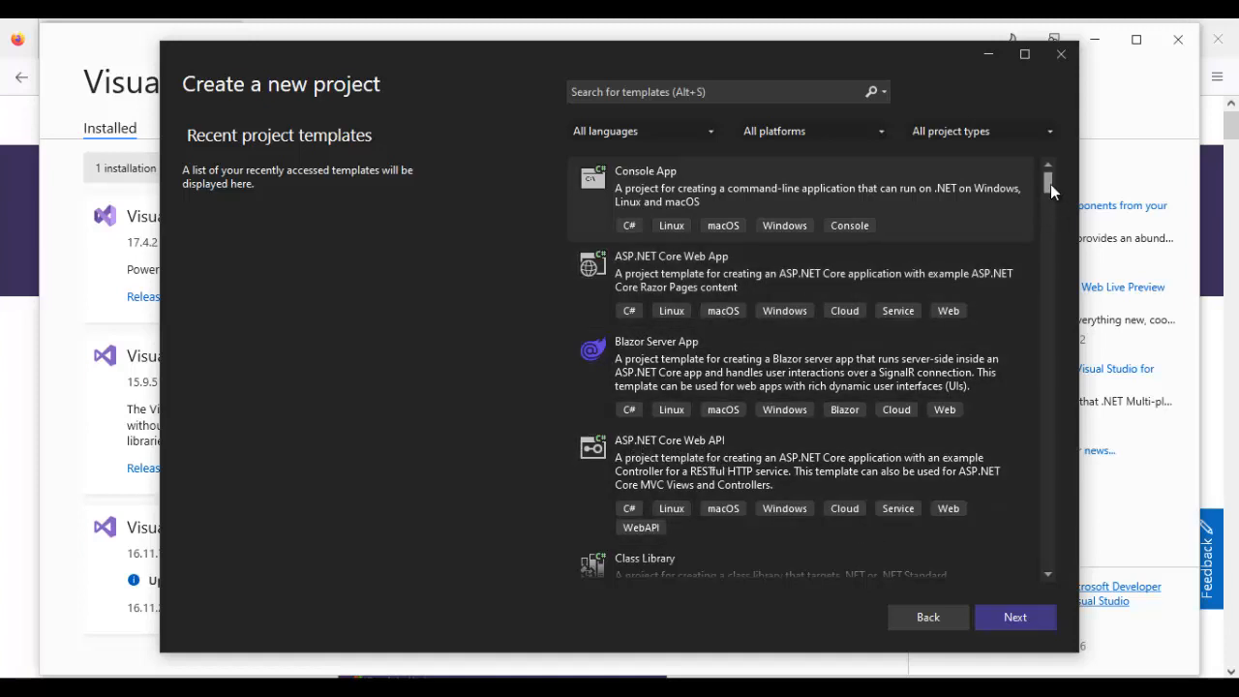
drag(1051, 183, 1049, 195)
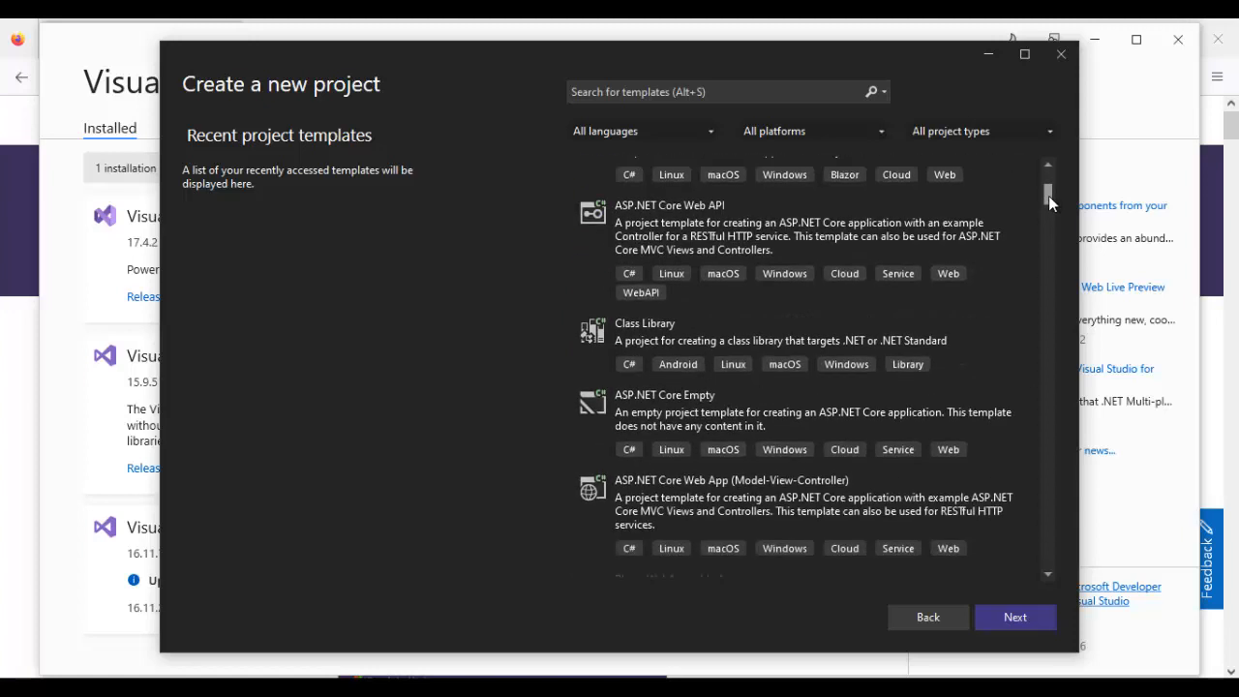
drag(1049, 196, 1049, 197)
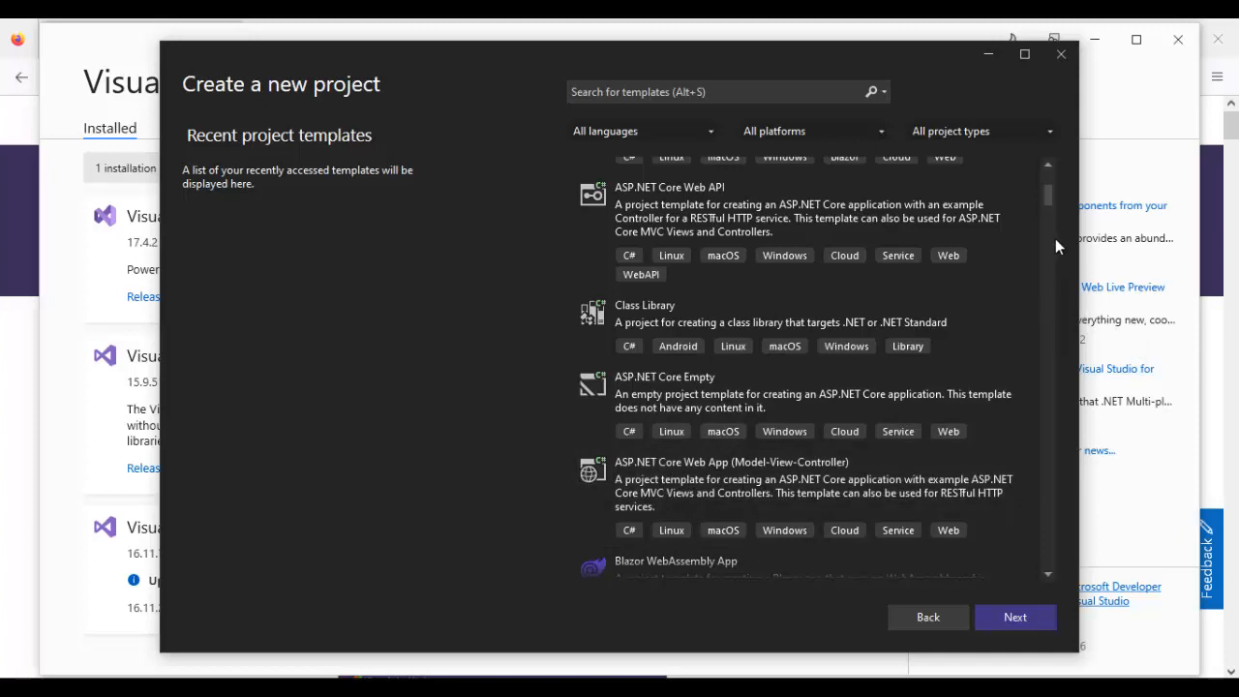
drag(1047, 198, 1041, 263)
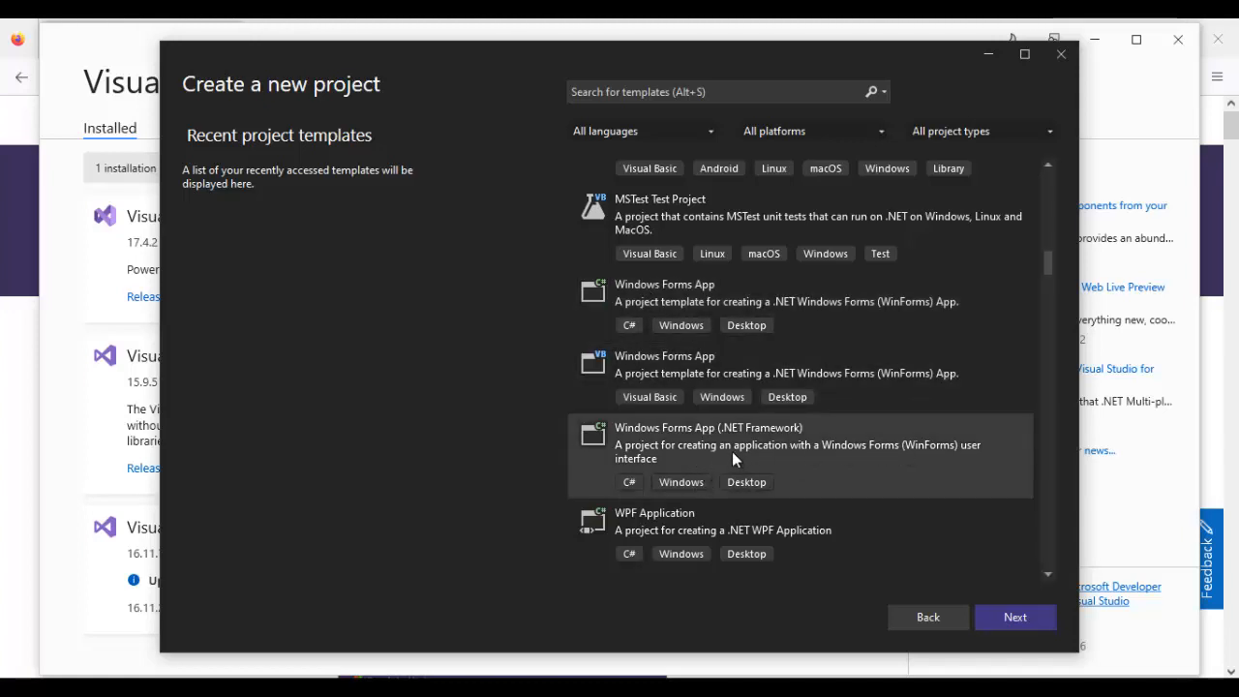
click(1019, 615)
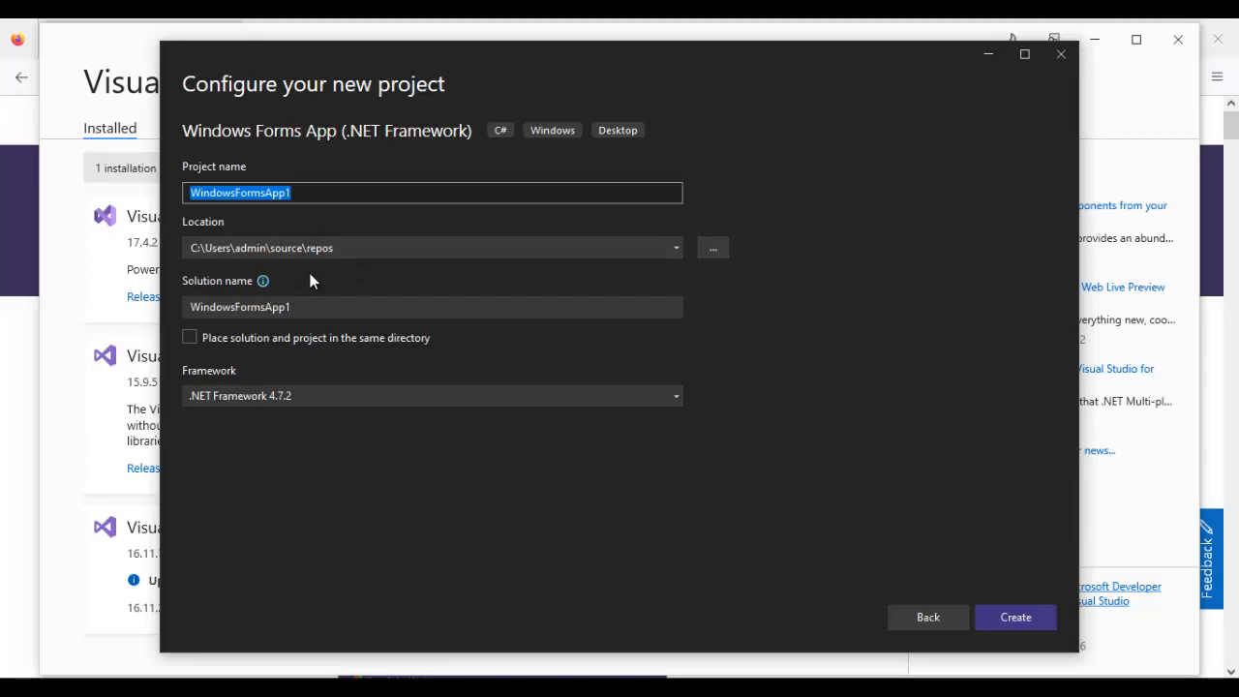
- Create the WindowsFormsApp1 project in a new folder named netprojects on the Projects (D:) drive
click(713, 248)
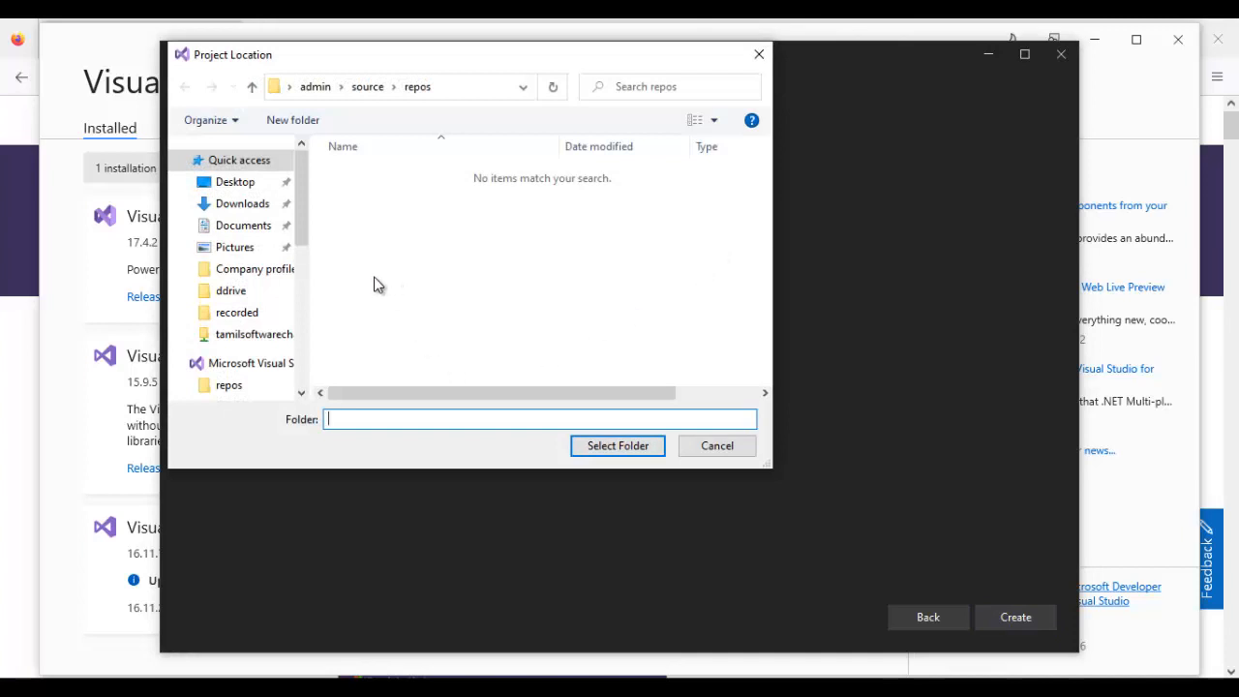
click(308, 339)
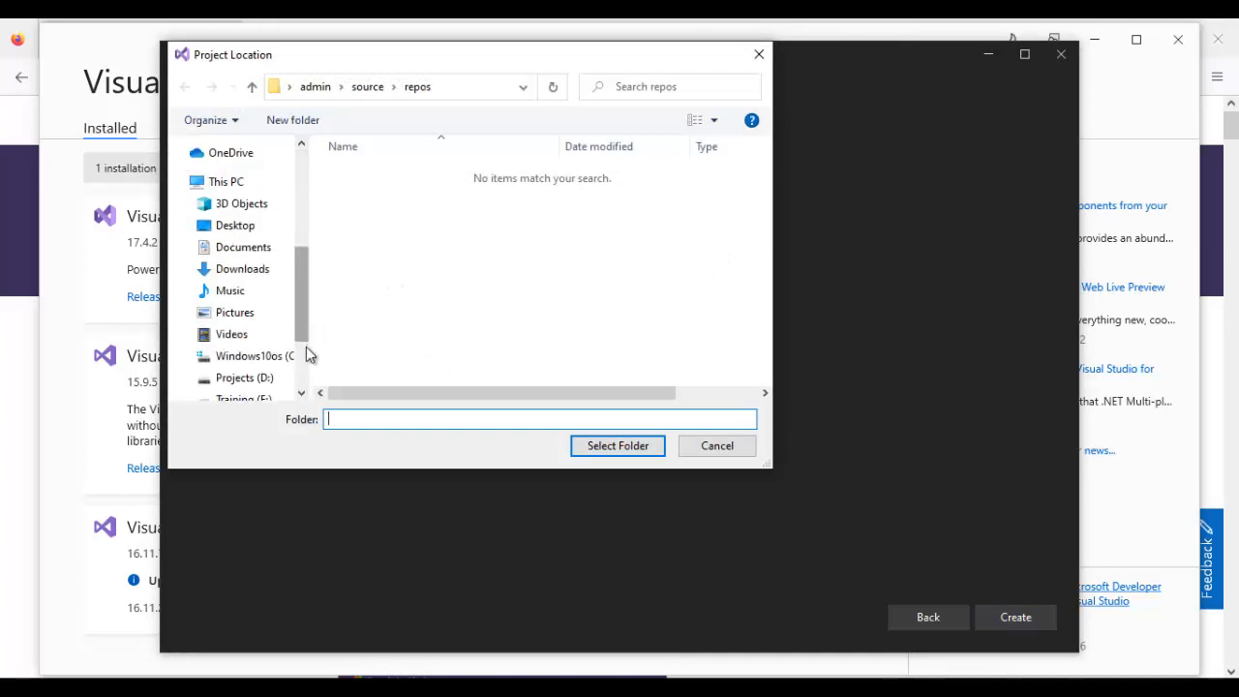
click(291, 379)
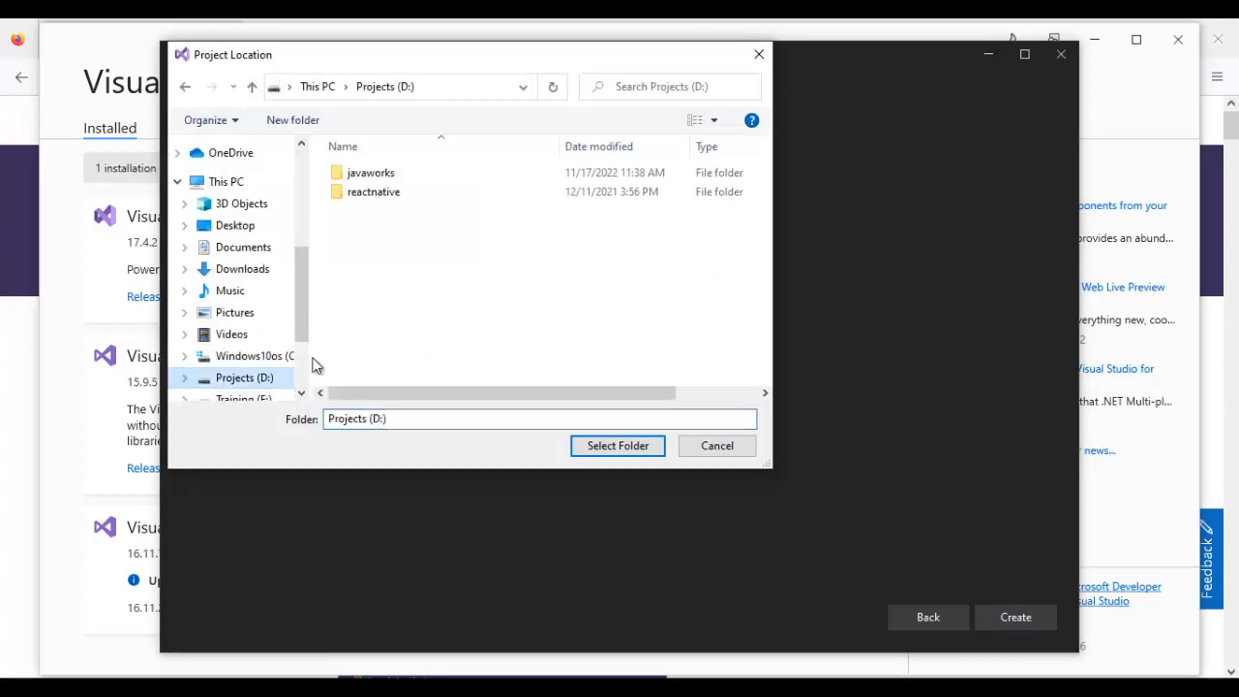
click(302, 121)
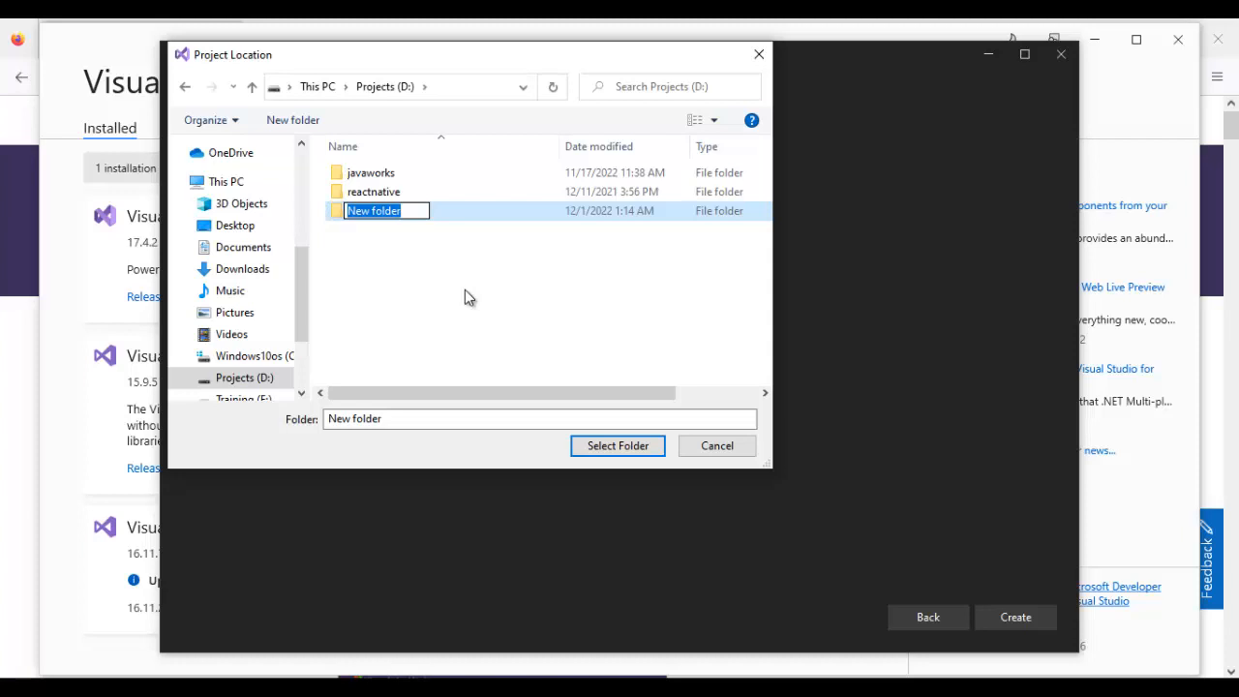
text(netprojects)
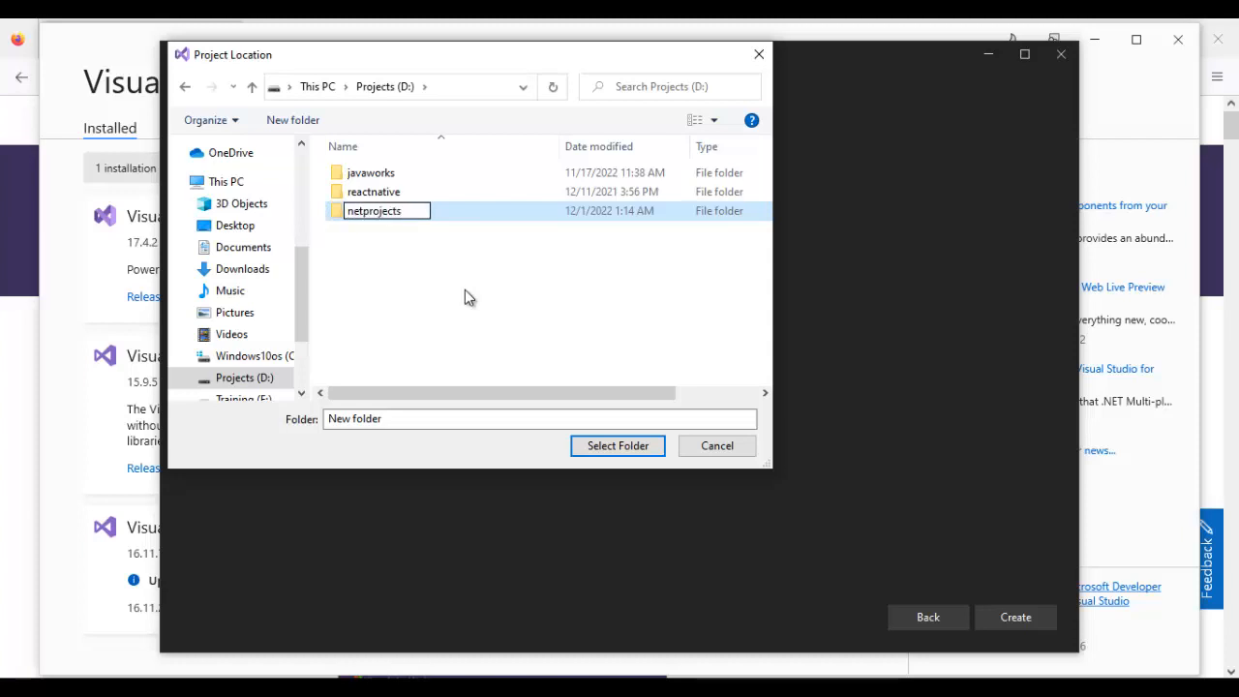
key(Return)
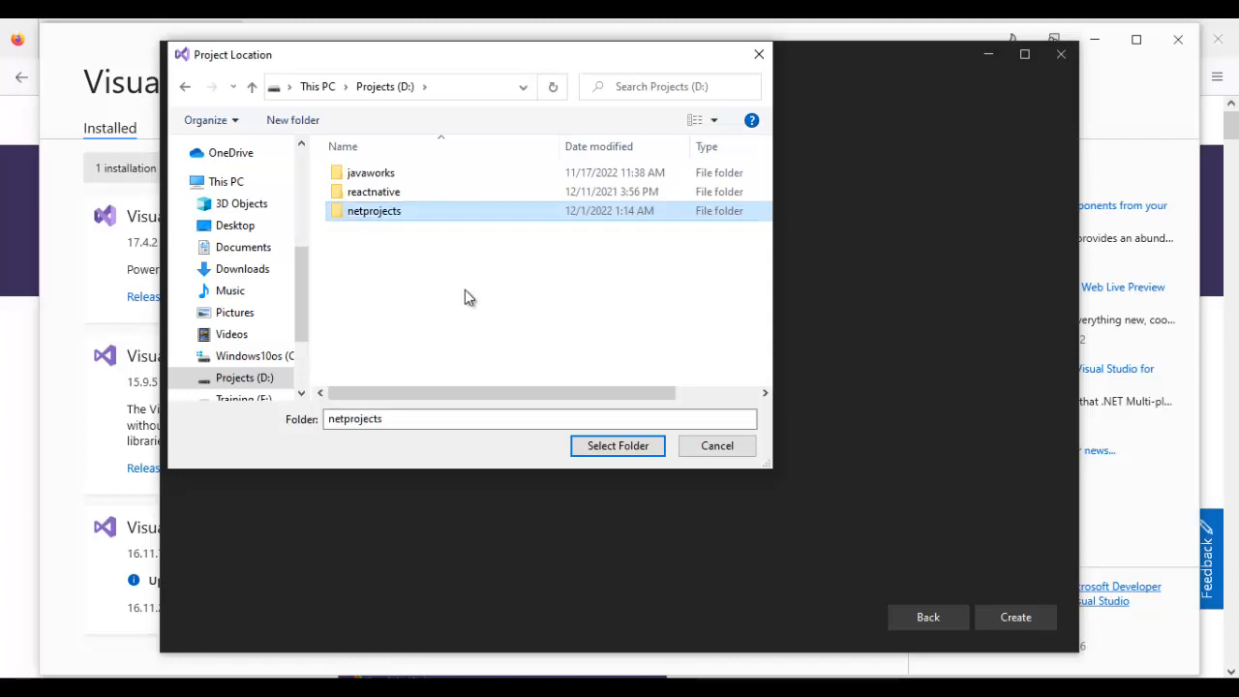
click(611, 447)
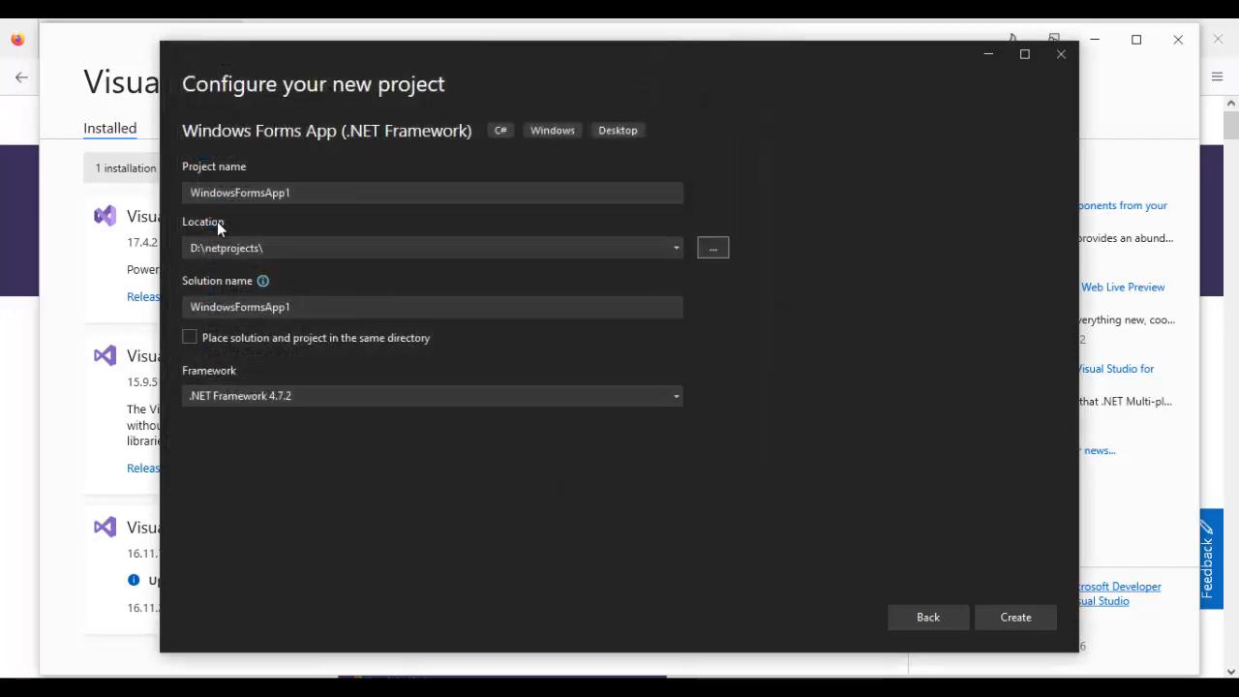
click(1010, 617)
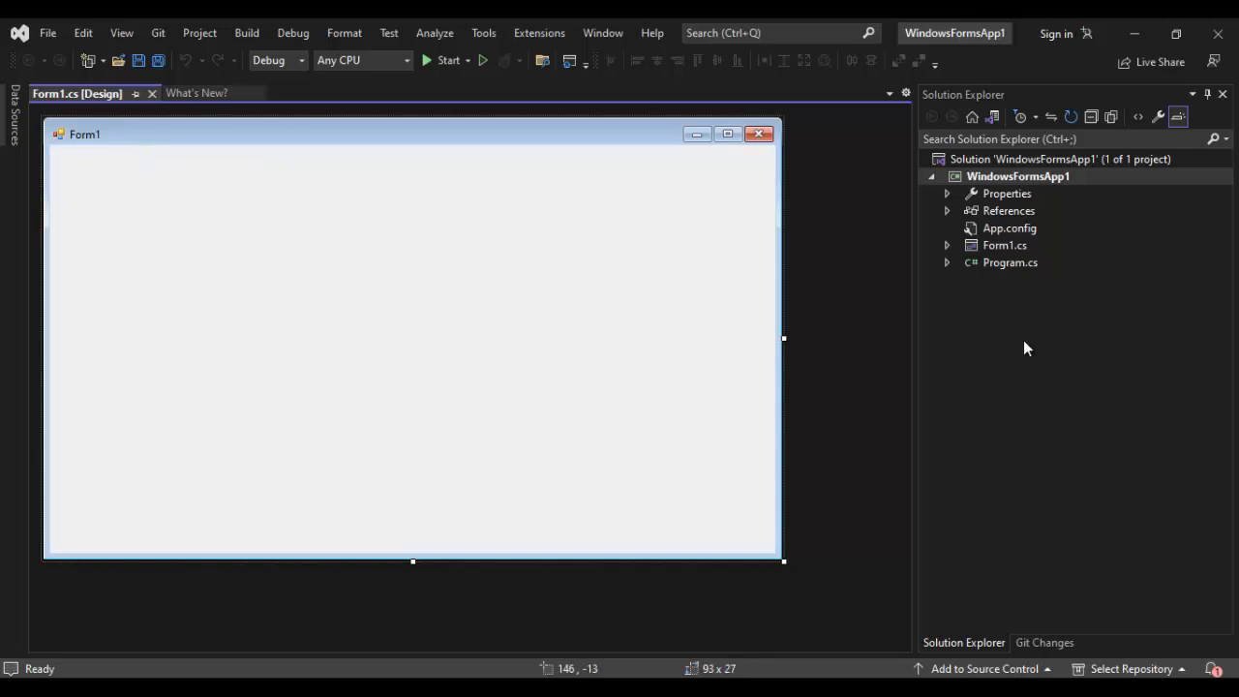
- Expand Form1.cs in the project tree and open Form1.Designer.cs to view its code
click(1001, 250)
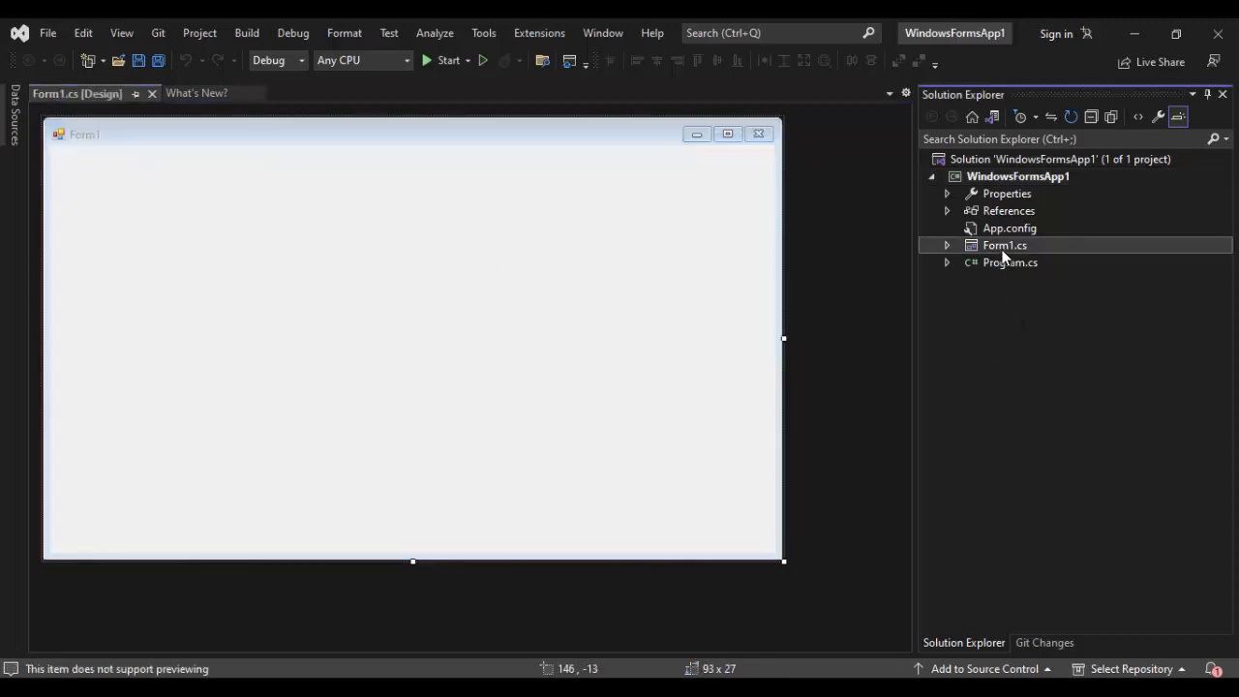
click(946, 244)
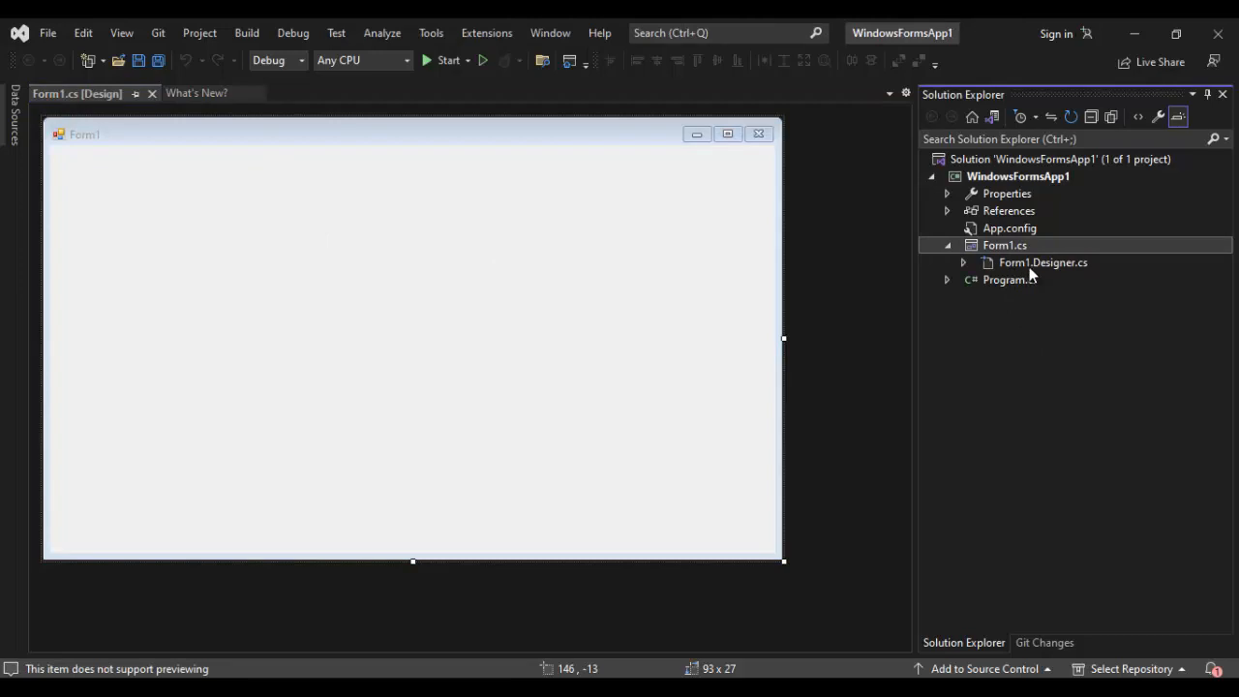
click(1028, 267)
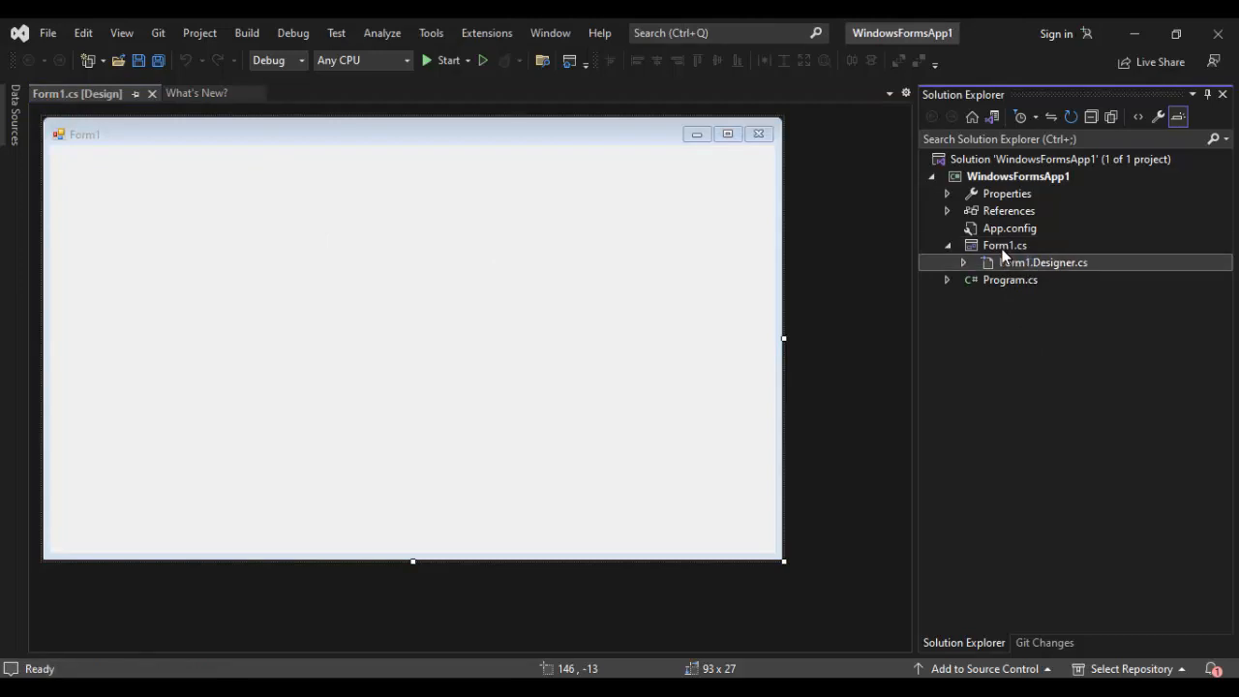
click(1002, 247)
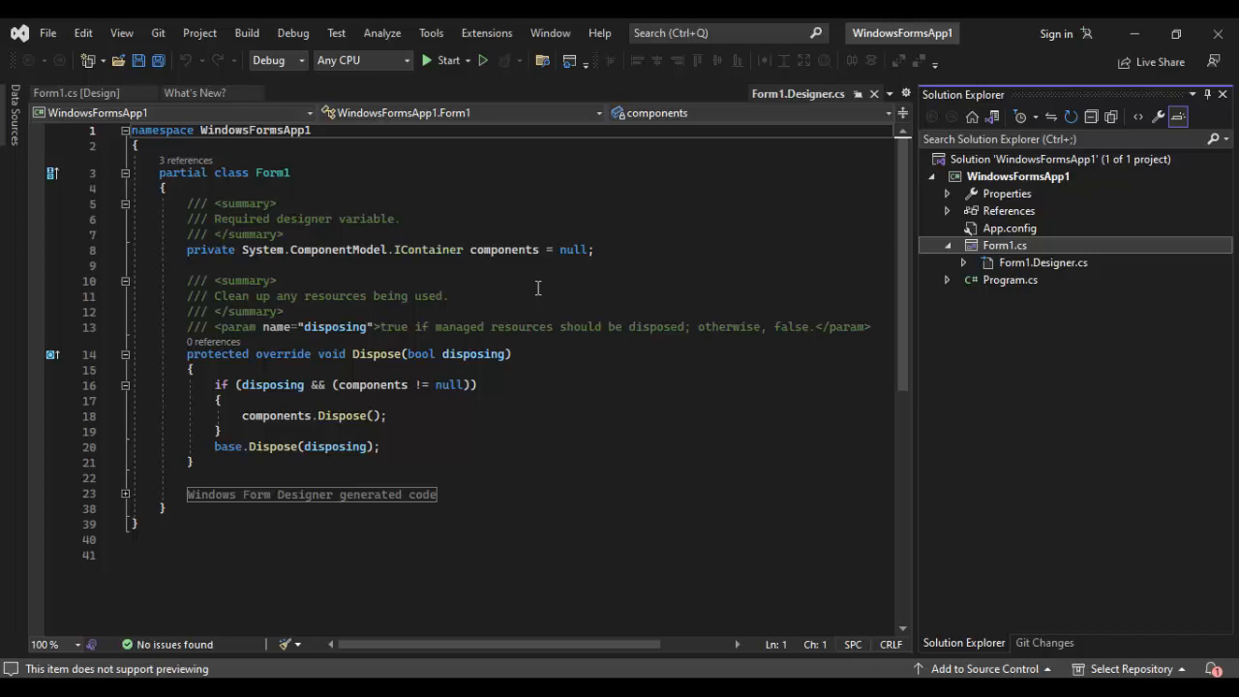
- Run WindowsFormsApp1 with debugging and close its Form1 window
click(430, 61)
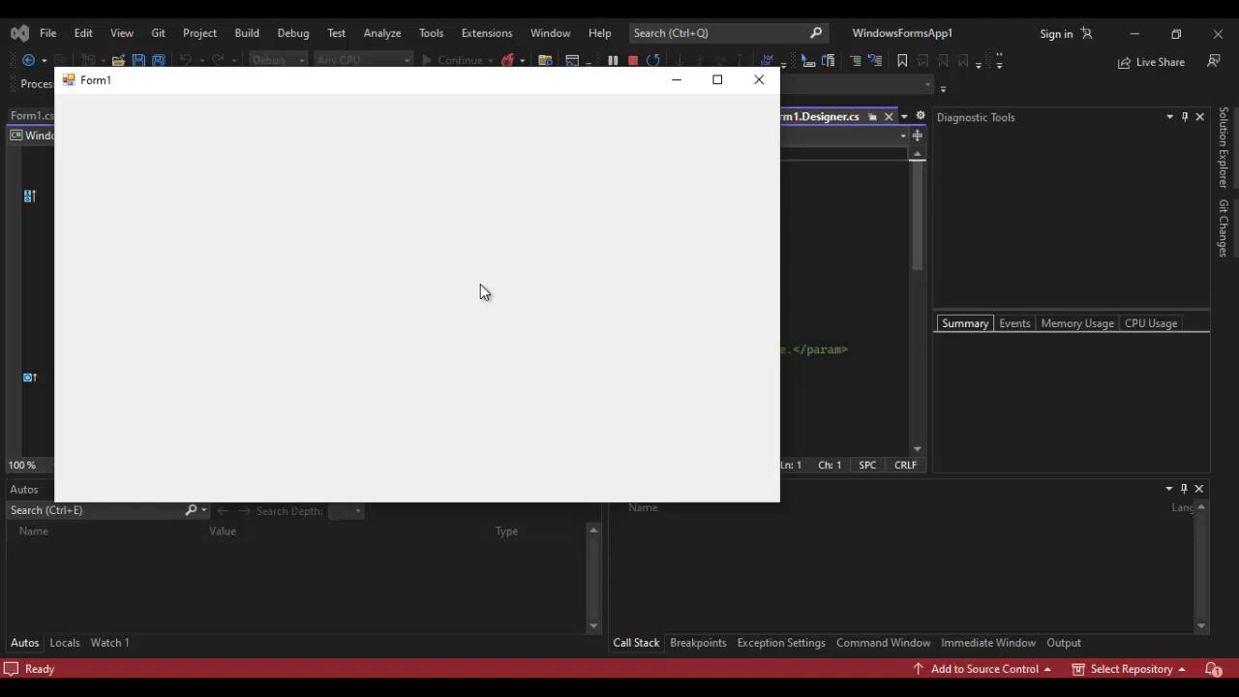
click(757, 89)
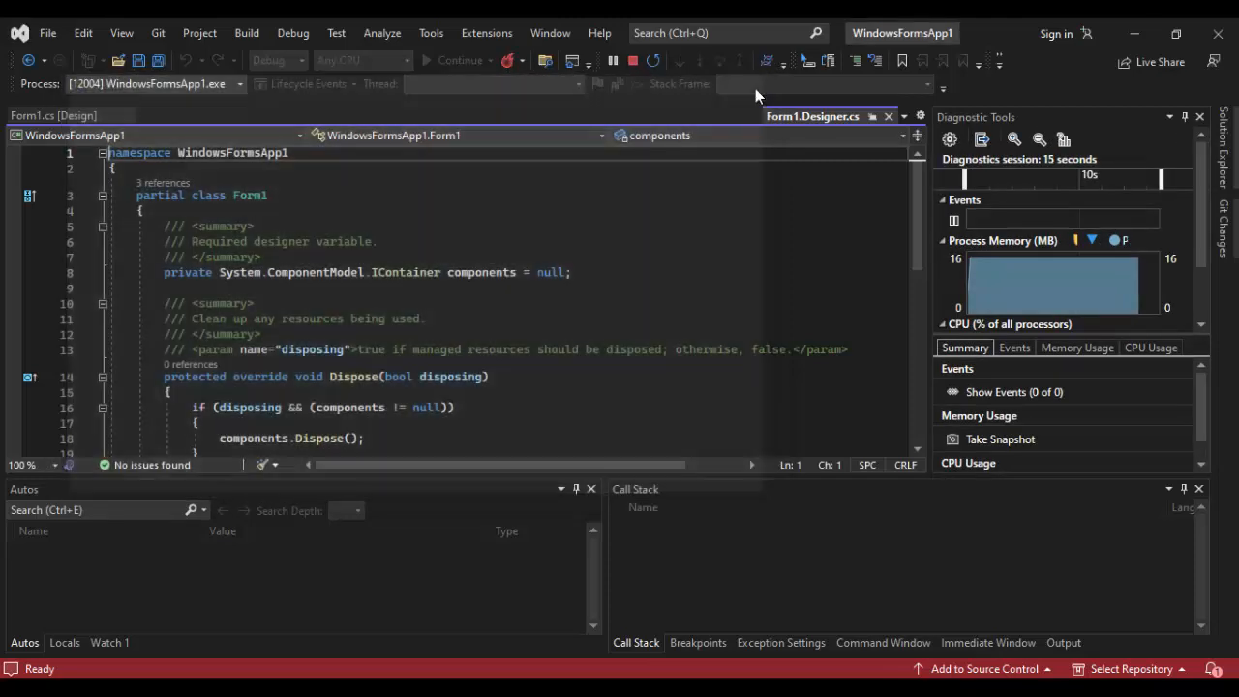